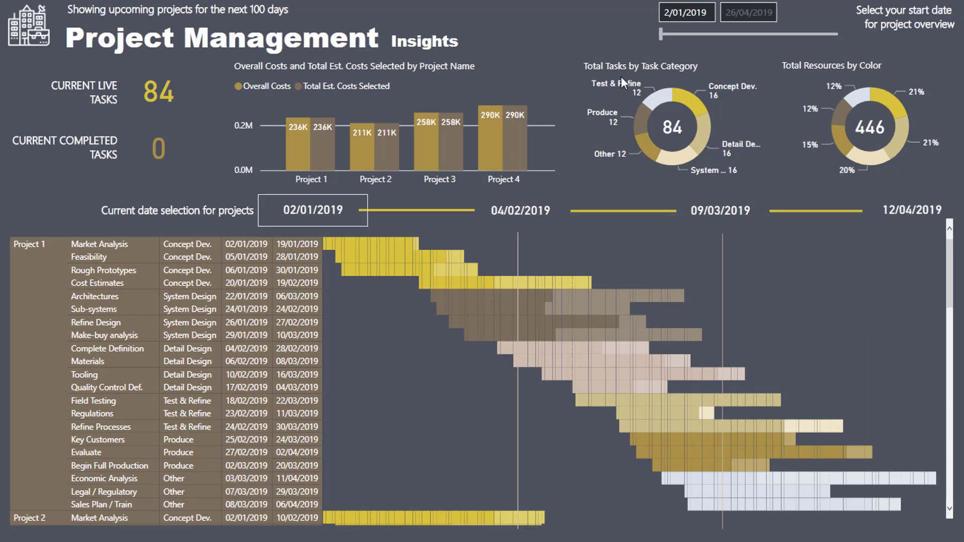
Step: Try start date 22/01/2019 and Project 1/Project 3 filters, then clear and restore 2/01/2019
left_click_drag(661, 34, 699, 44)
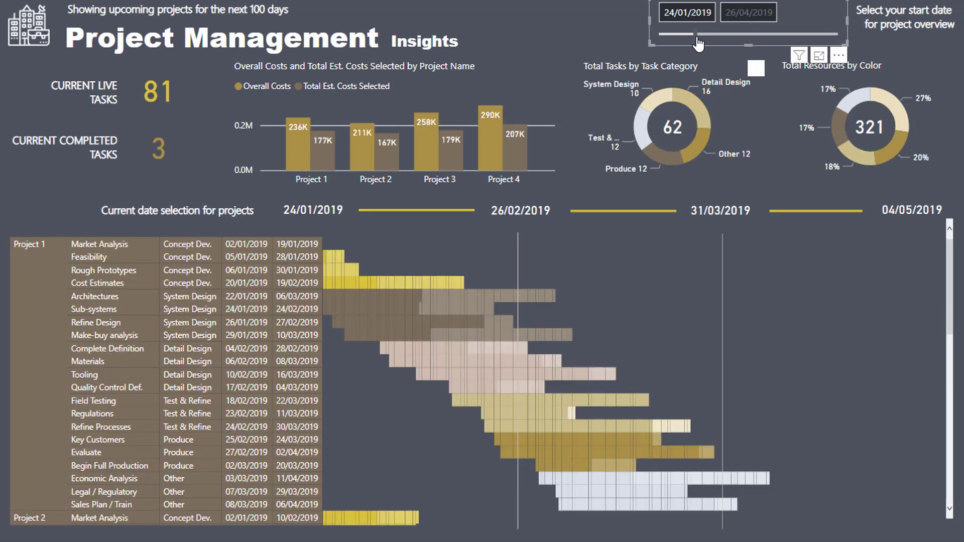
left_click(313, 149)
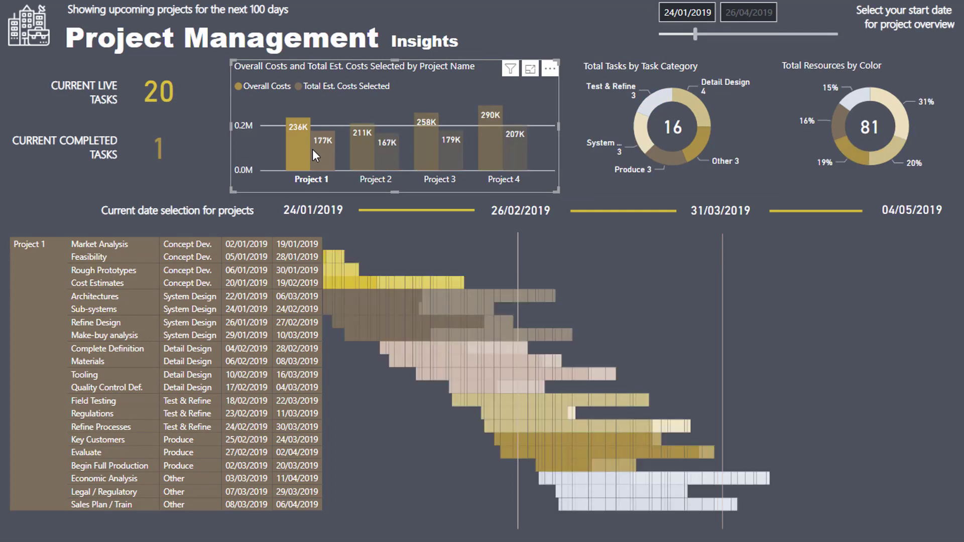
left_click(426, 157)
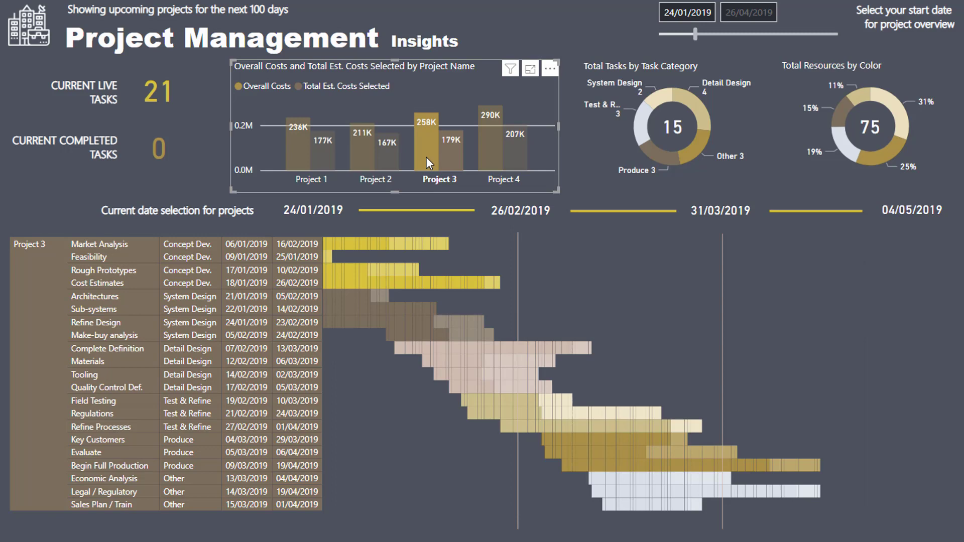
left_click(426, 157)
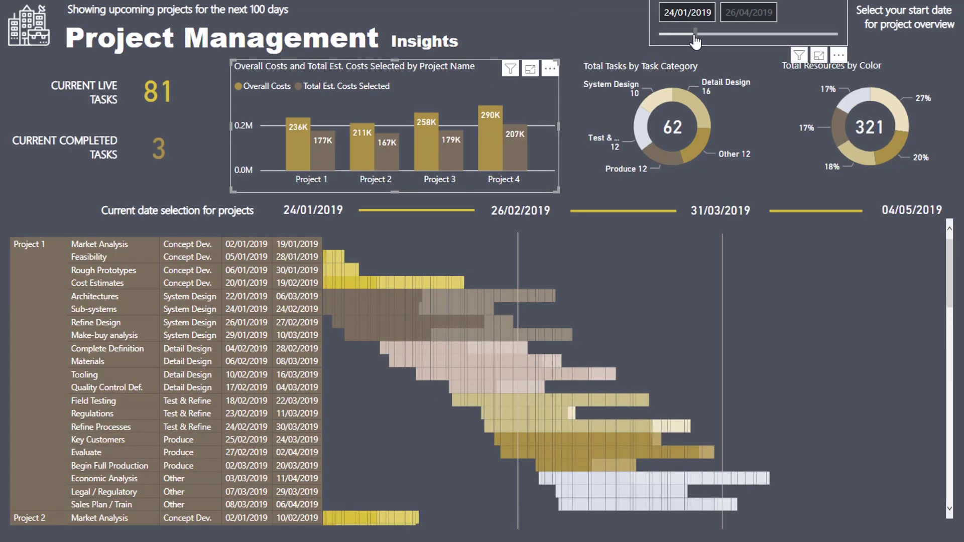
left_click_drag(695, 34, 661, 34)
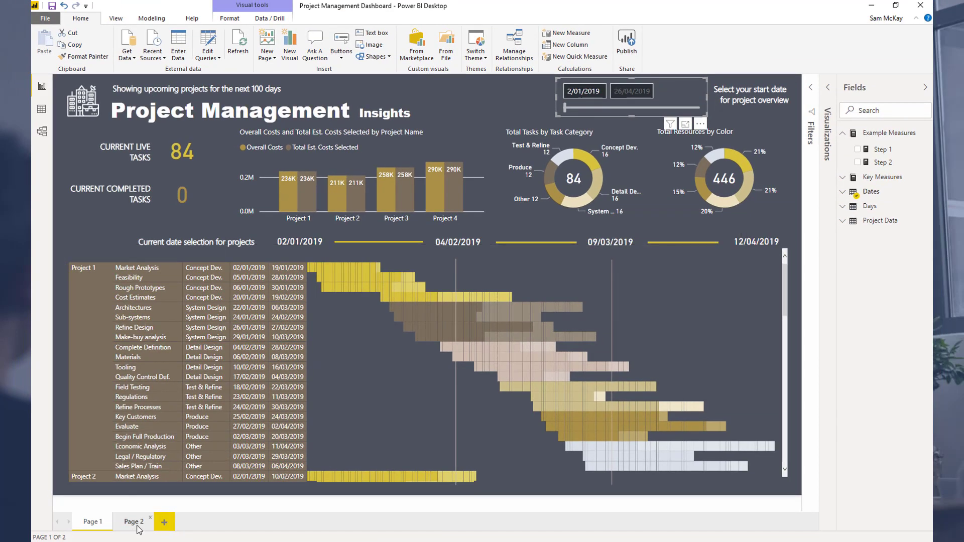
Step: On Page 2, create a table of Project Name and Task Category from Project Data
left_click(133, 522)
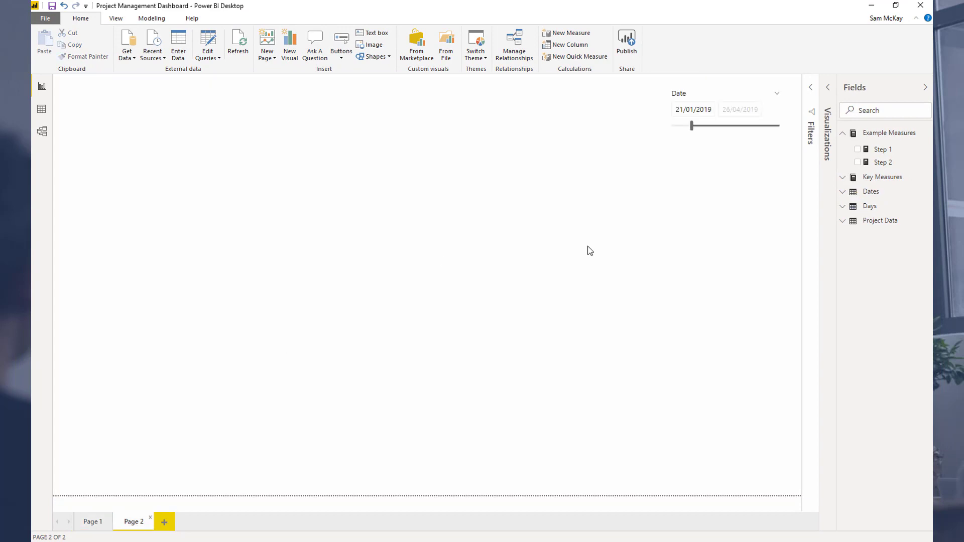
left_click(843, 222)
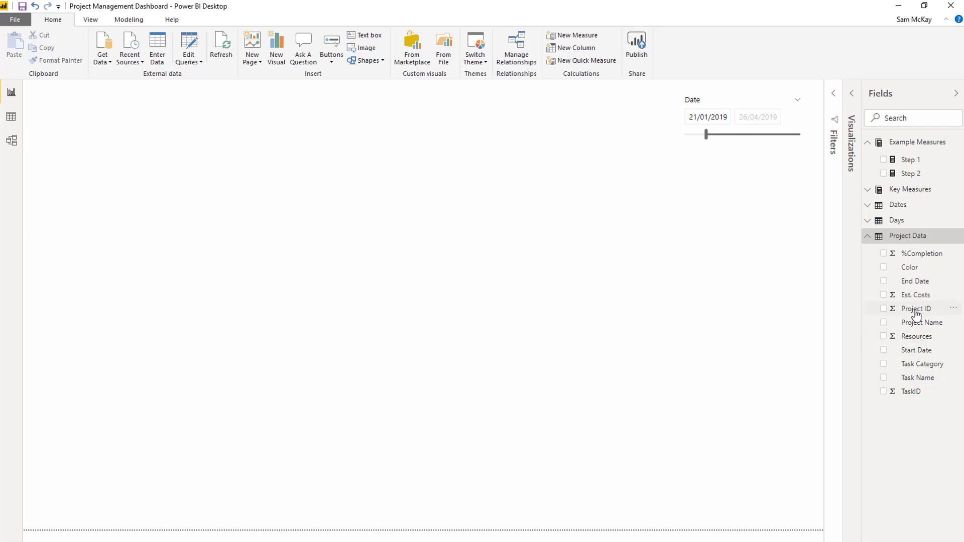
mouse_move(916, 310)
left_mouse_down()
mouse_move(390, 262)
mouse_move(927, 319)
mouse_move(911, 312)
mouse_move(921, 321)
left_mouse_up()
left_click_drag(602, 306, 194, 259)
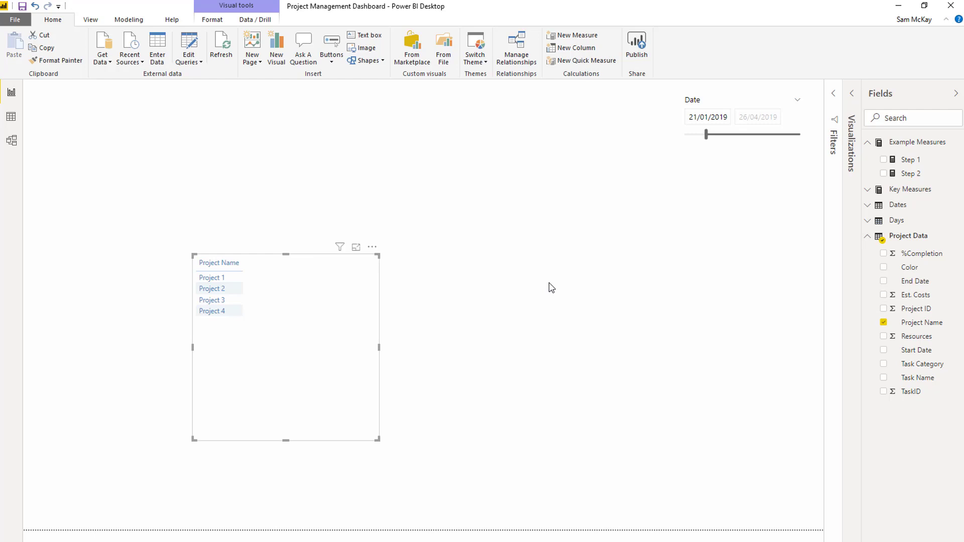
left_click_drag(904, 365, 341, 357)
Step: Enlarge and reposition the table, then add End Date and Start Date to it
left_click_drag(440, 466, 603, 519)
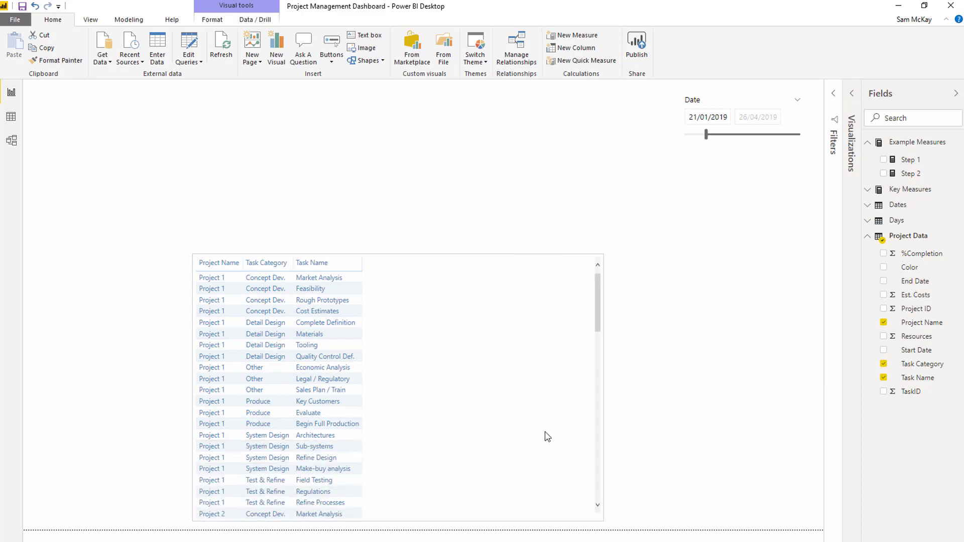
left_click_drag(600, 253, 547, 200)
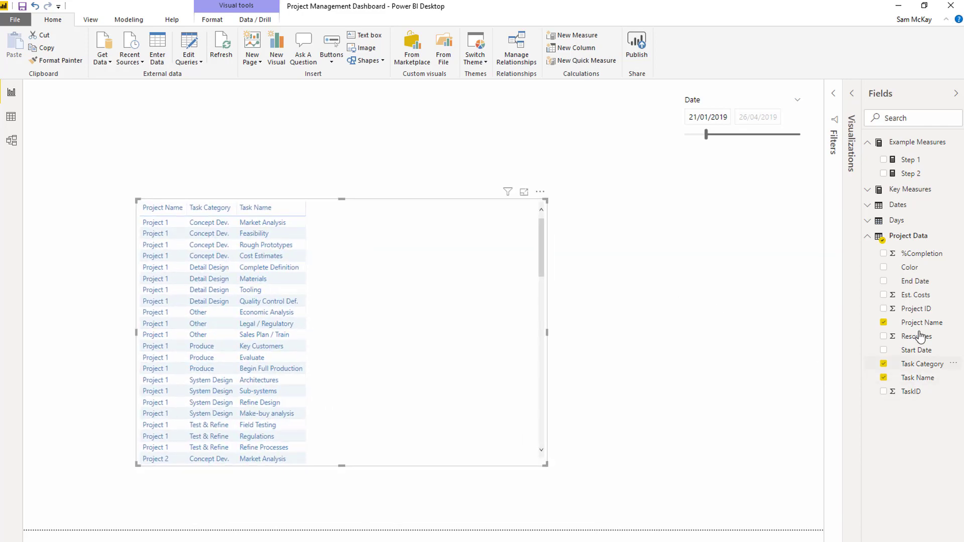
left_click_drag(915, 282, 439, 323)
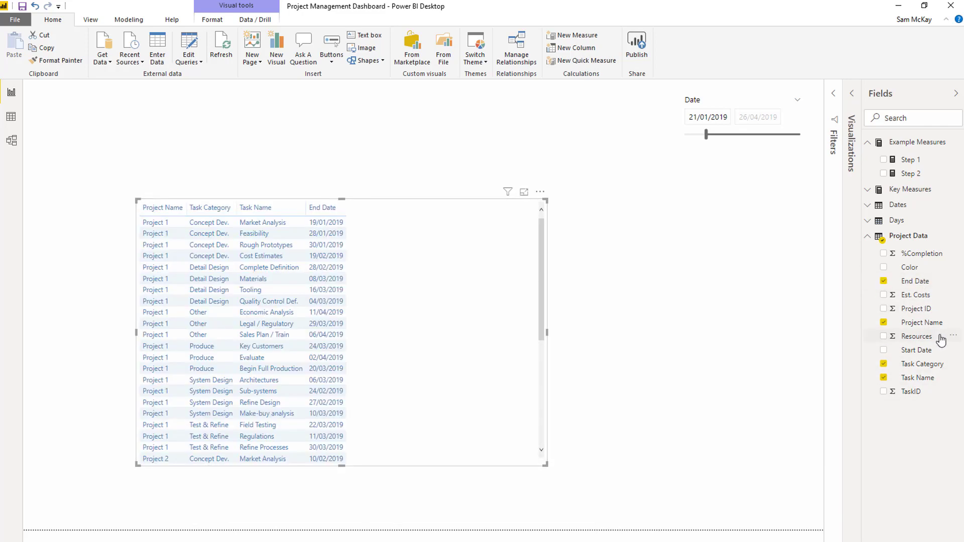
left_click_drag(932, 351, 377, 260)
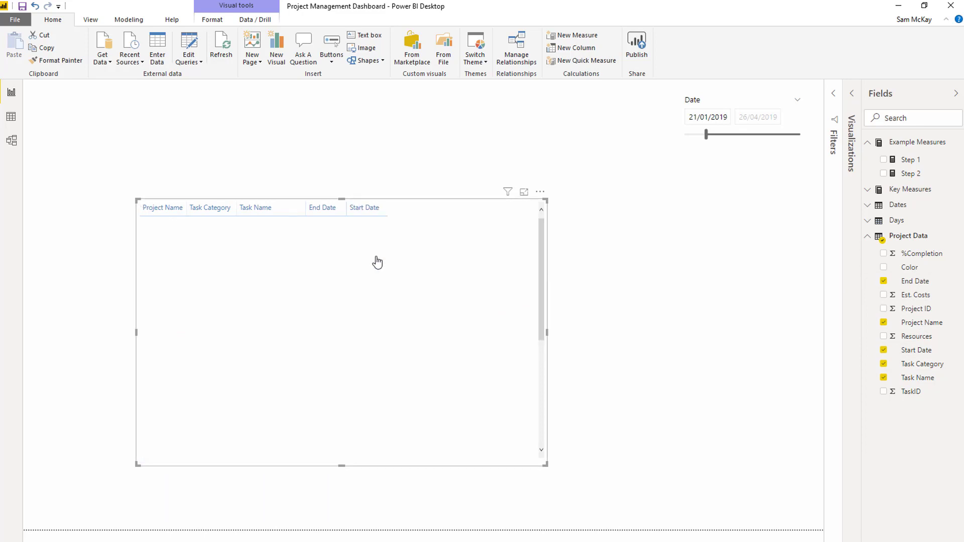
Step: Convert the table to a matrix and place Start Date before End Date in Rows
left_click(849, 107)
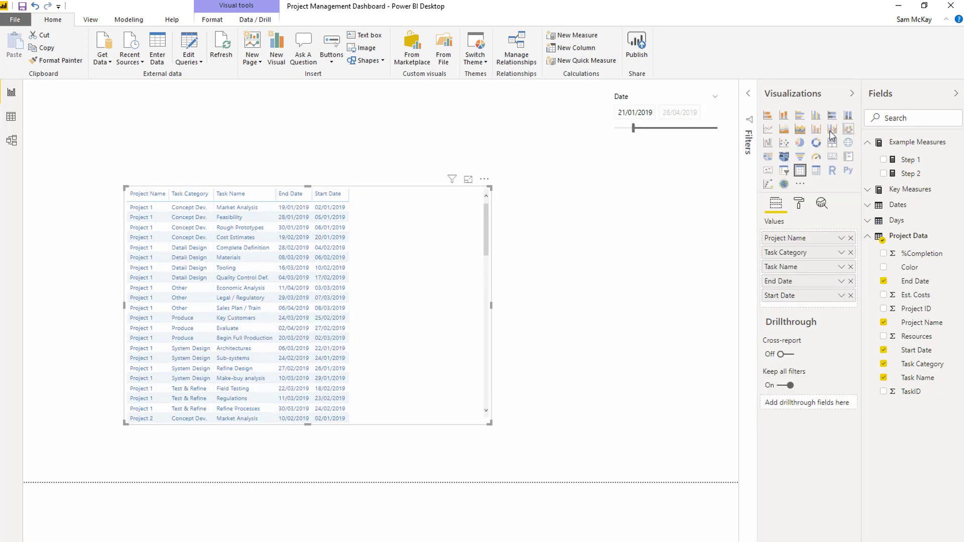
left_click(817, 170)
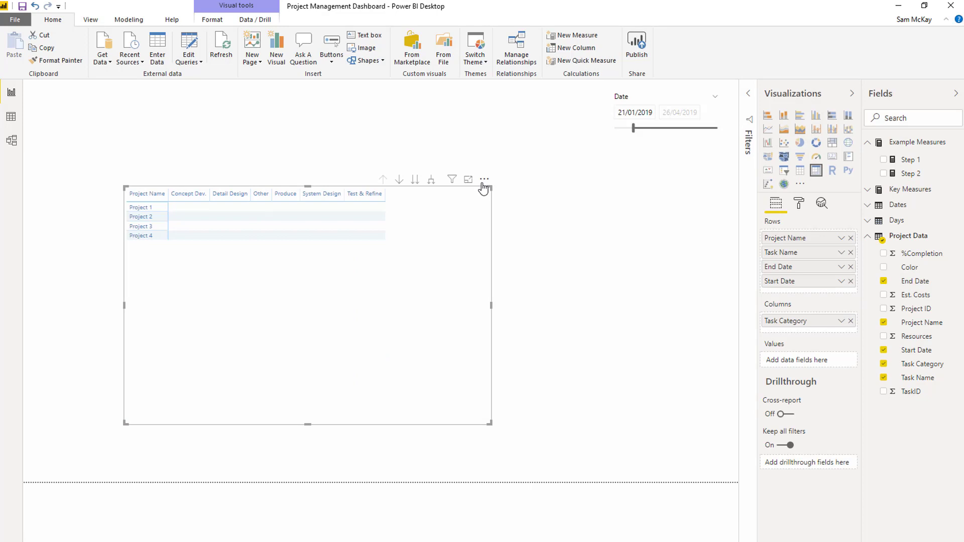
left_click_drag(484, 188, 407, 179)
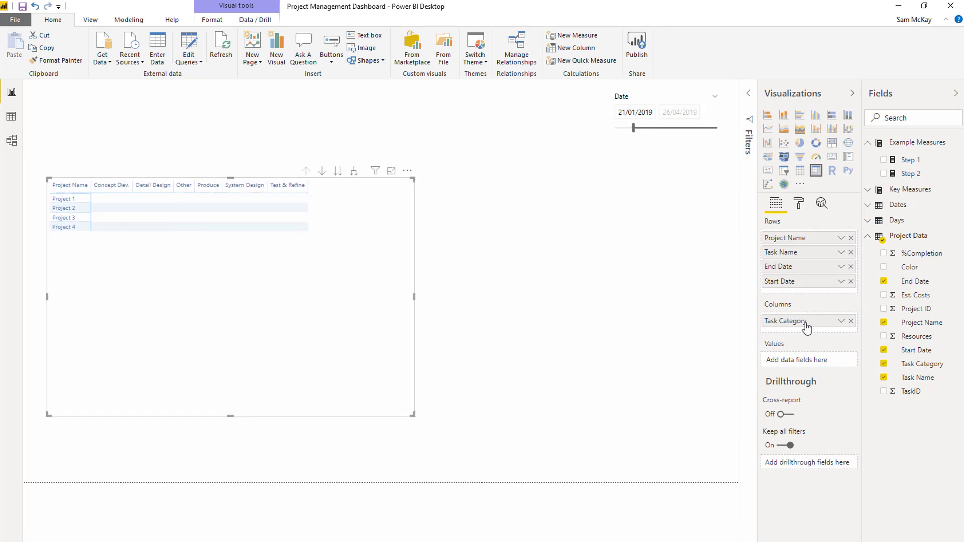
mouse_move(804, 281)
left_mouse_down()
mouse_move(809, 253)
mouse_move(798, 276)
left_mouse_up()
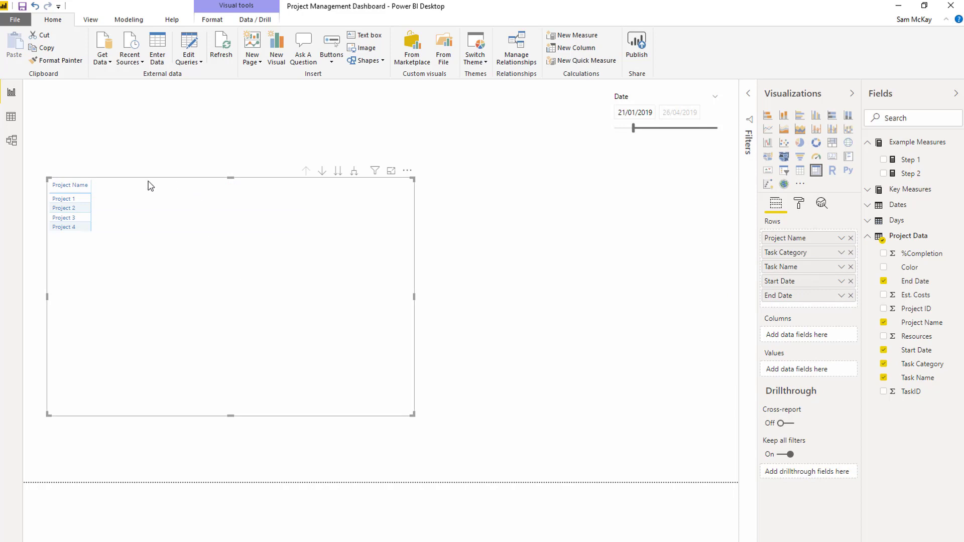
Step: Expand the matrix down through task names, start dates and end dates, and enlarge it
left_click(170, 176)
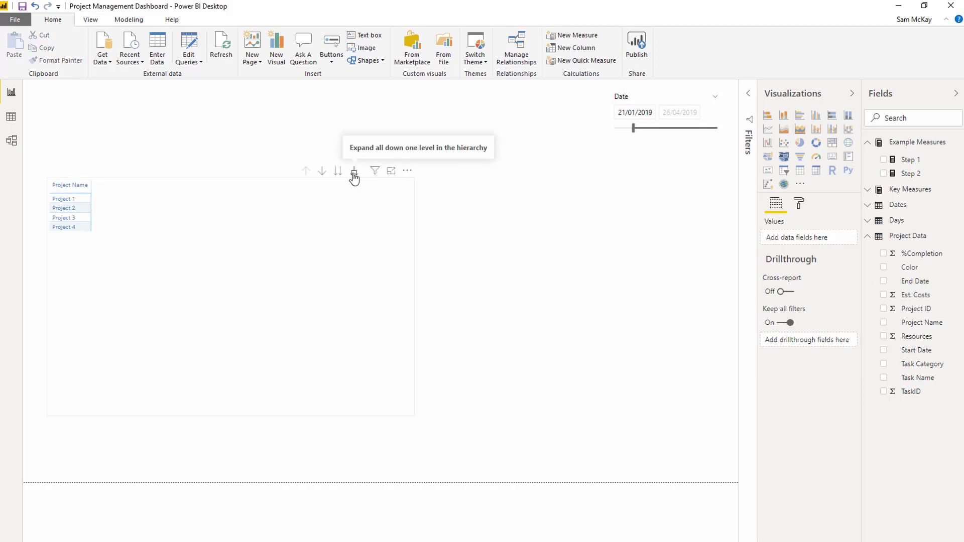
left_click(354, 173)
left_click(354, 173)
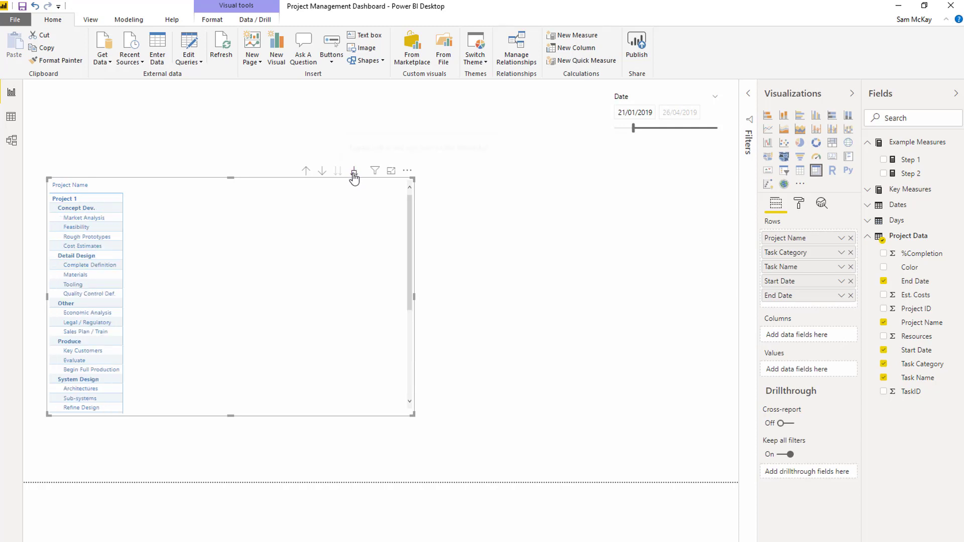
left_click(355, 174)
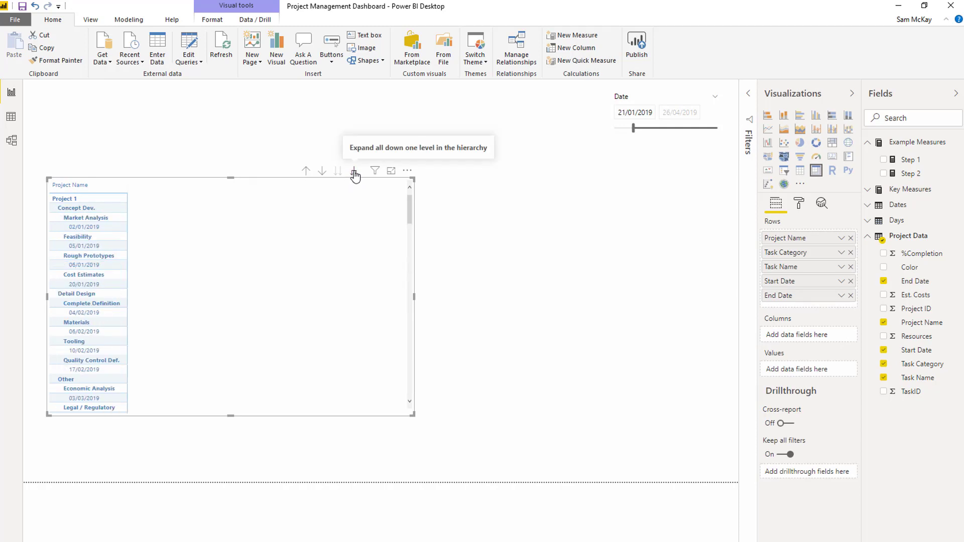
left_click(355, 174)
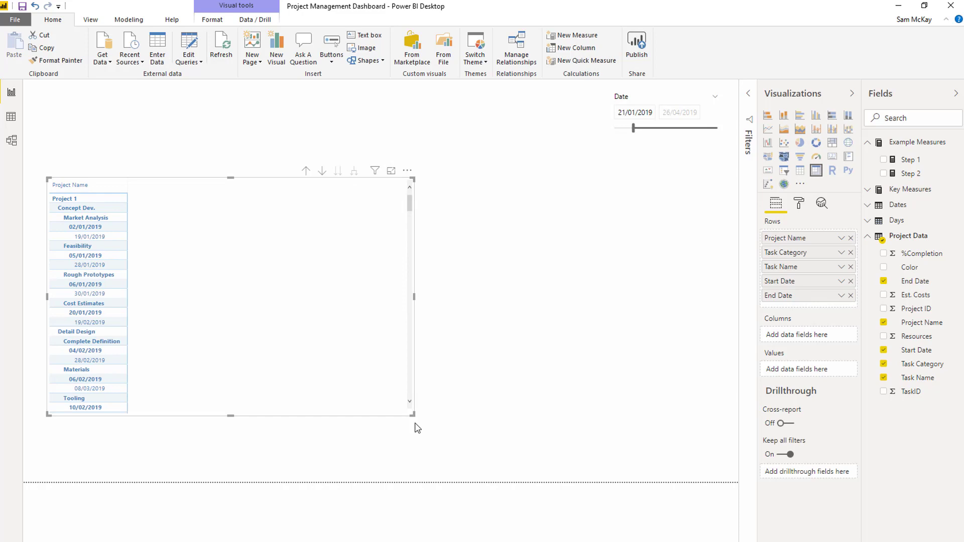
left_click_drag(413, 416, 612, 449)
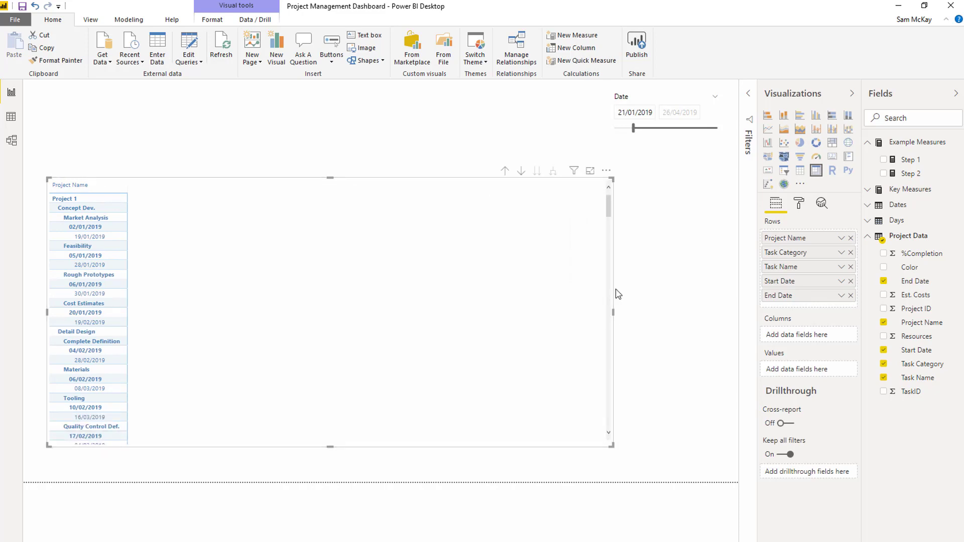
left_click_drag(607, 177, 614, 162)
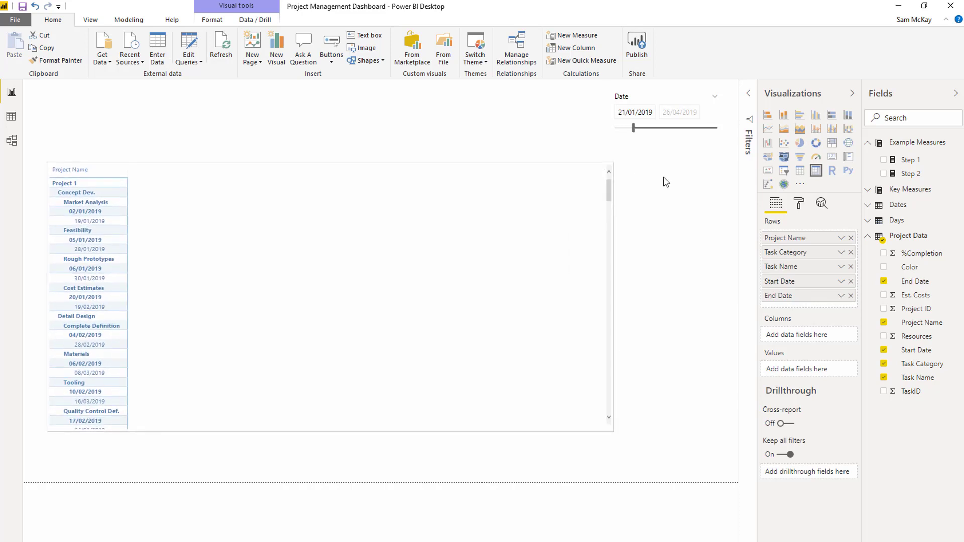
Step: Turn off Stepped layout under Row headers so the matrix shows a tabular layout
left_click(799, 203)
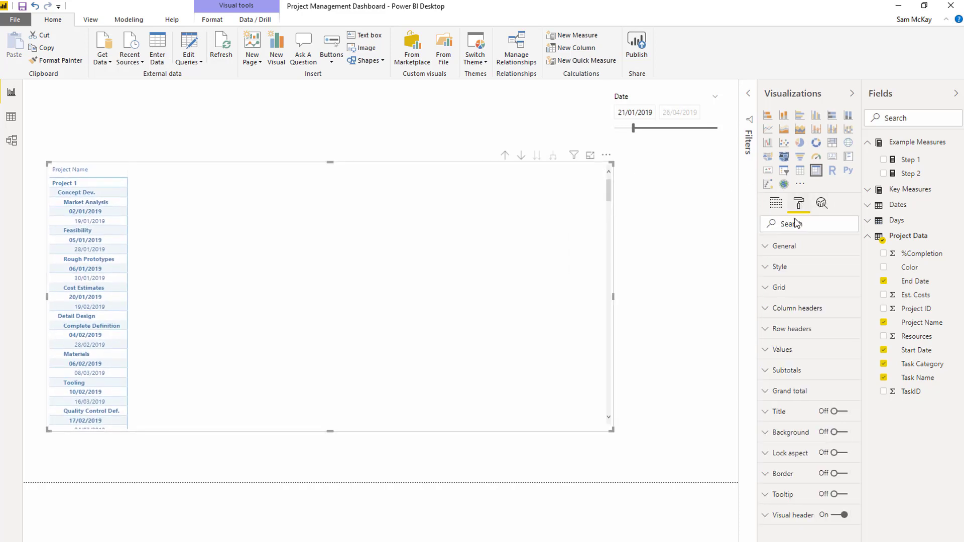
left_click(769, 310)
left_click(769, 308)
left_click(769, 329)
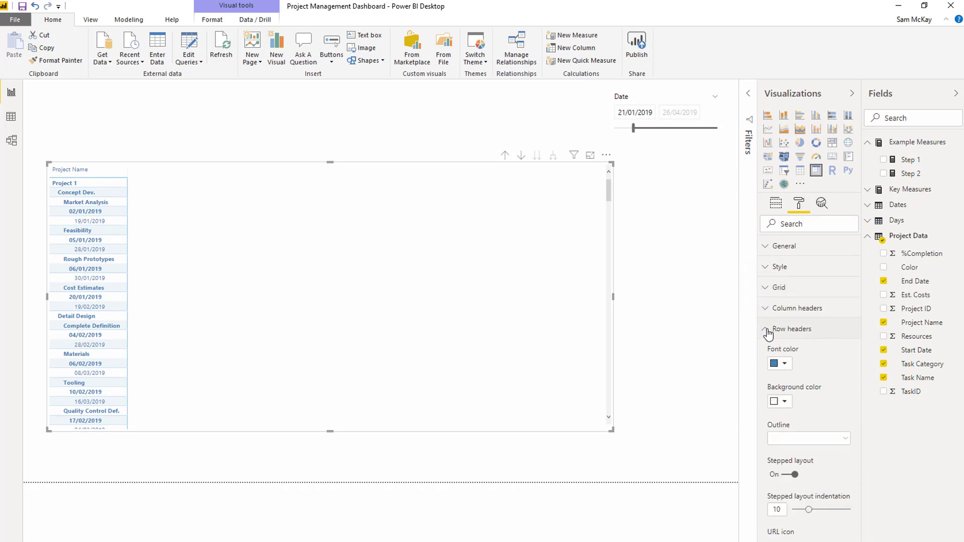
left_click(788, 477)
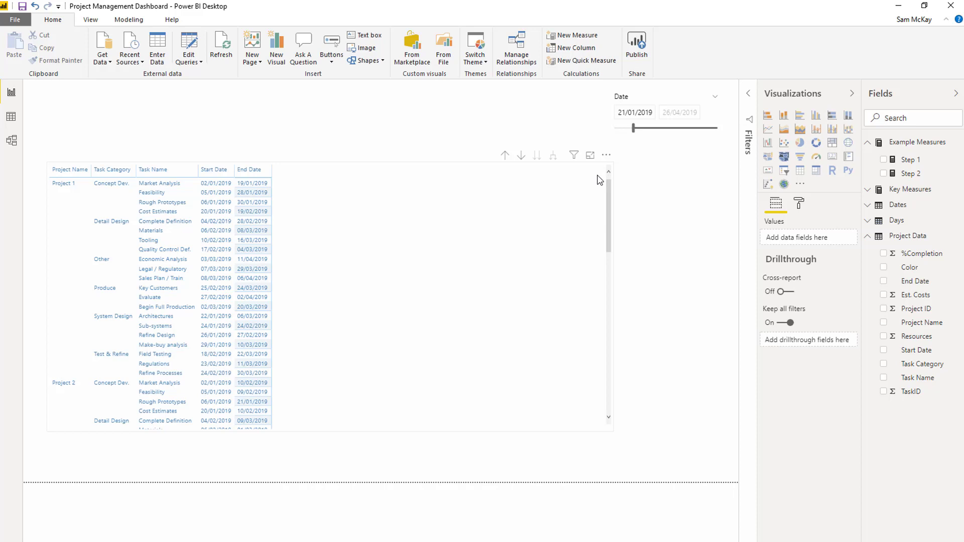
Step: Reset the Date slicer's start back to 2/01/2019
left_click(357, 158)
left_click(614, 156)
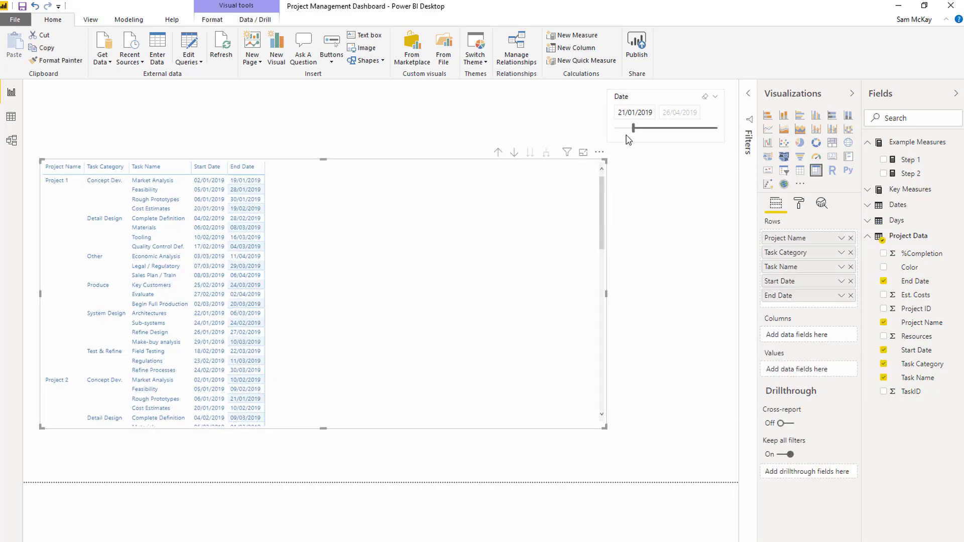
left_click_drag(634, 128, 611, 129)
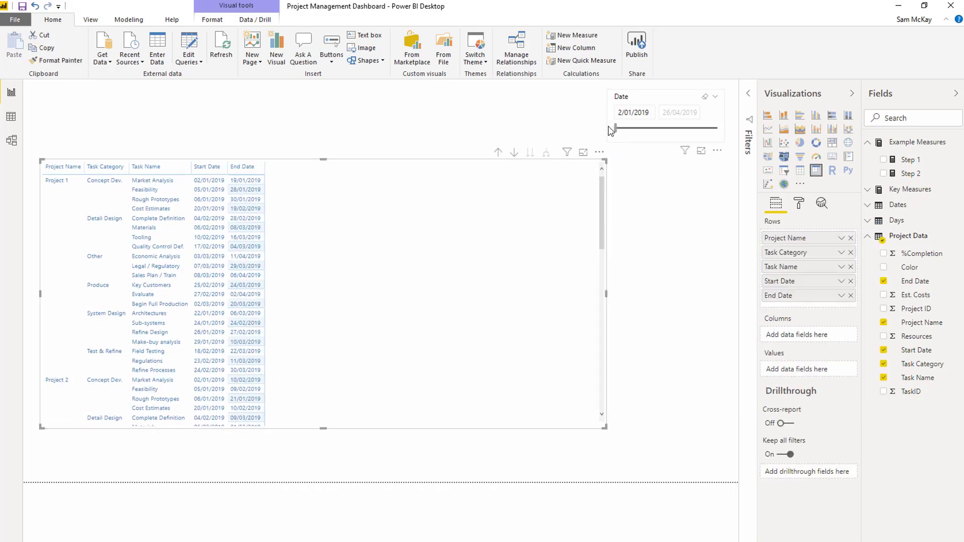
left_click(600, 425)
Step: Stretch the task matrix's lower-right corner down and right to reveal more task rows
left_click_drag(621, 440, 715, 456)
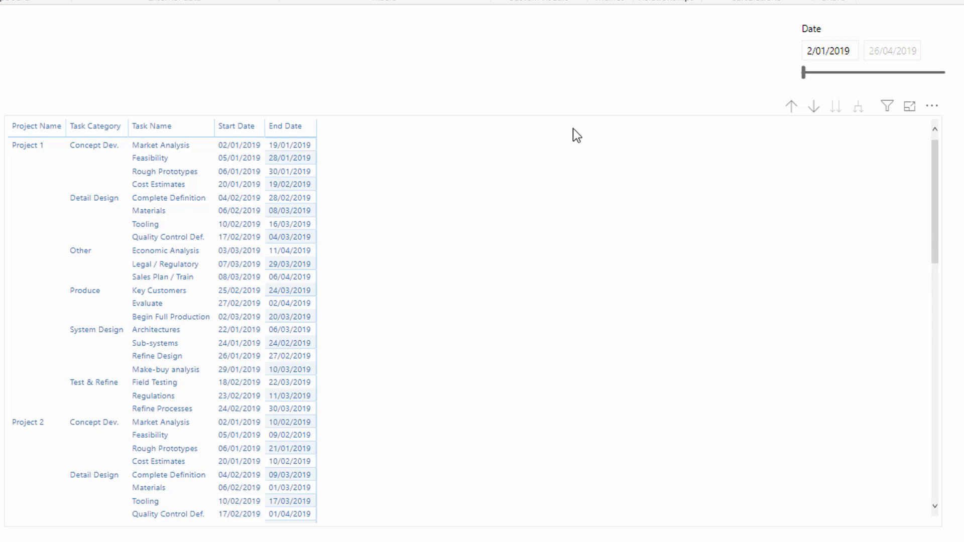
Step: Locate the Days table in the model diagram and show its rows in Data view
left_click(11, 117)
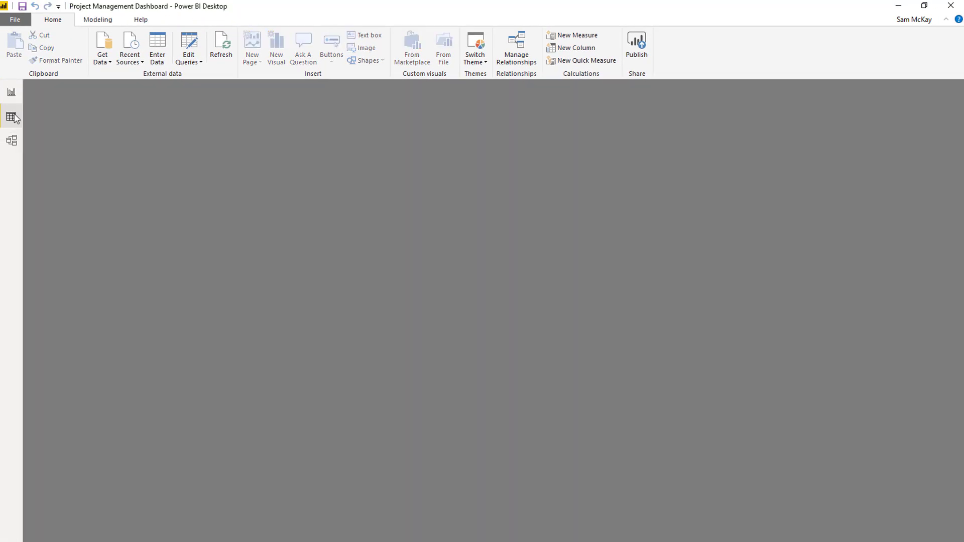
left_click(10, 140)
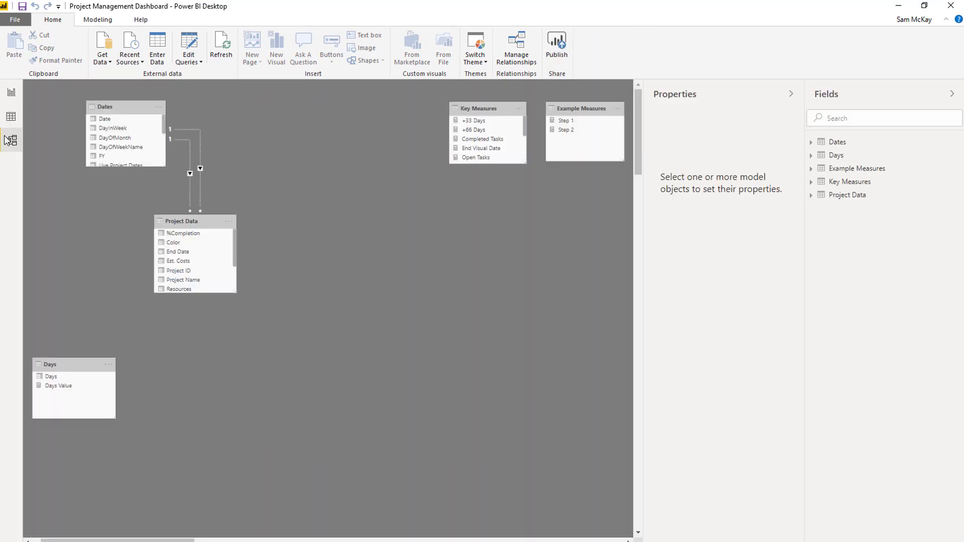
left_click(76, 362)
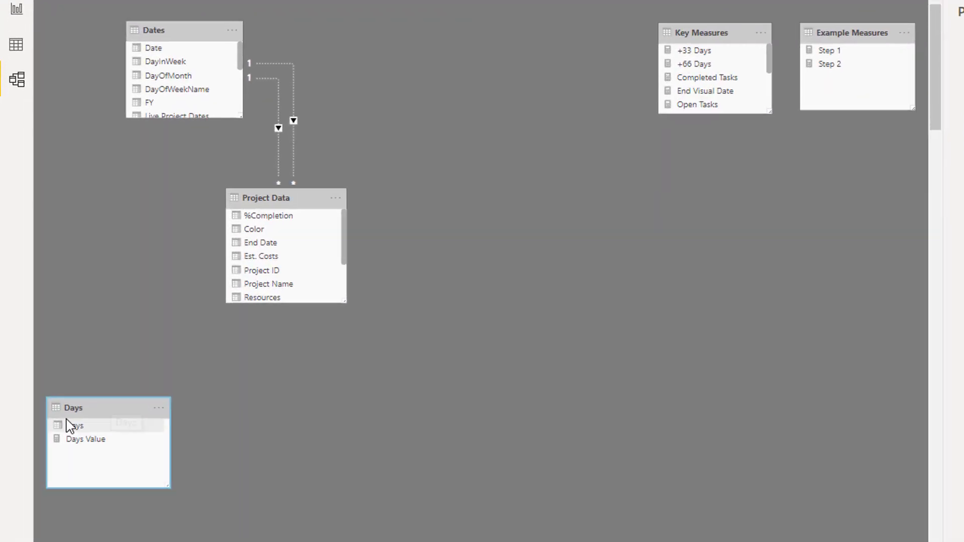
left_click(17, 44)
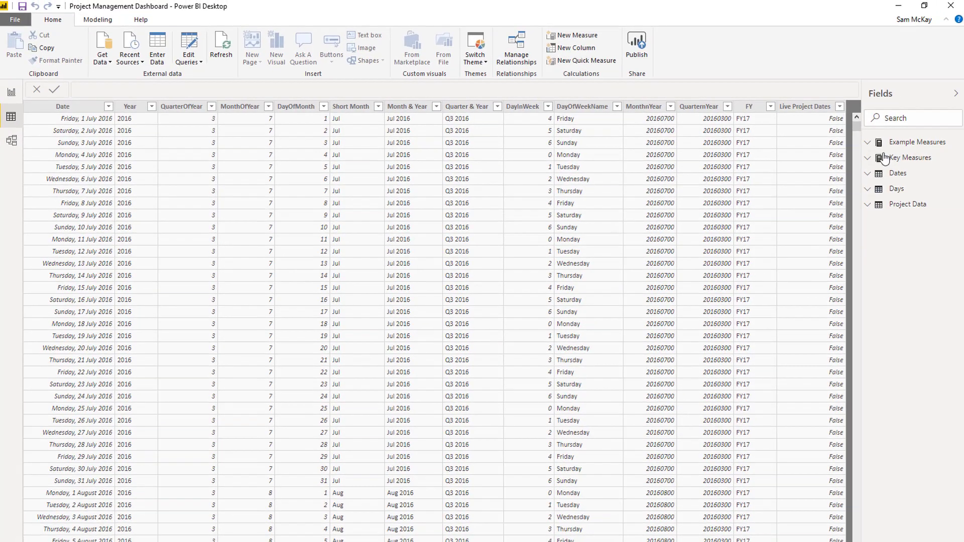
left_click(899, 190)
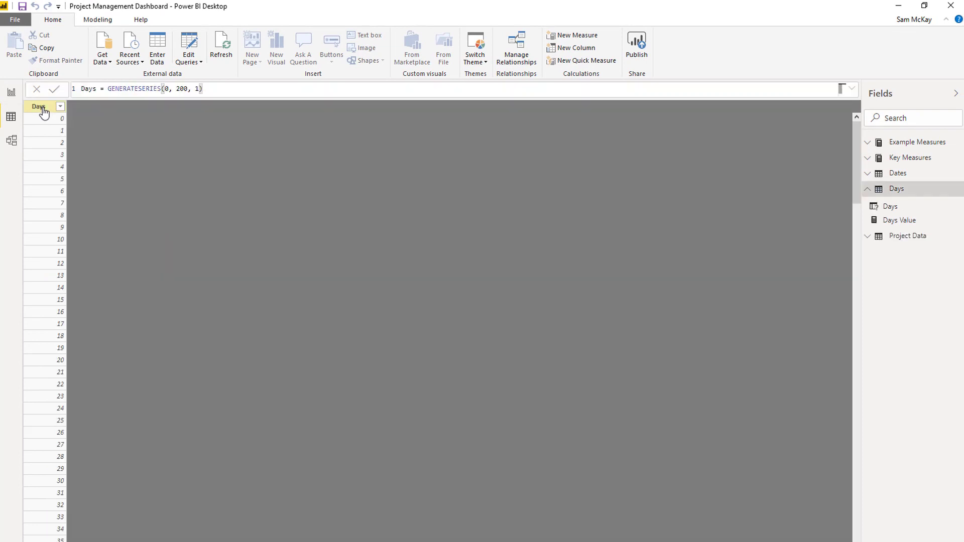
Step: Scroll the 201 Days rows and highlight the GENERATESERIES(0, 200, 1) formula
scroll(56, 236, "down", 20)
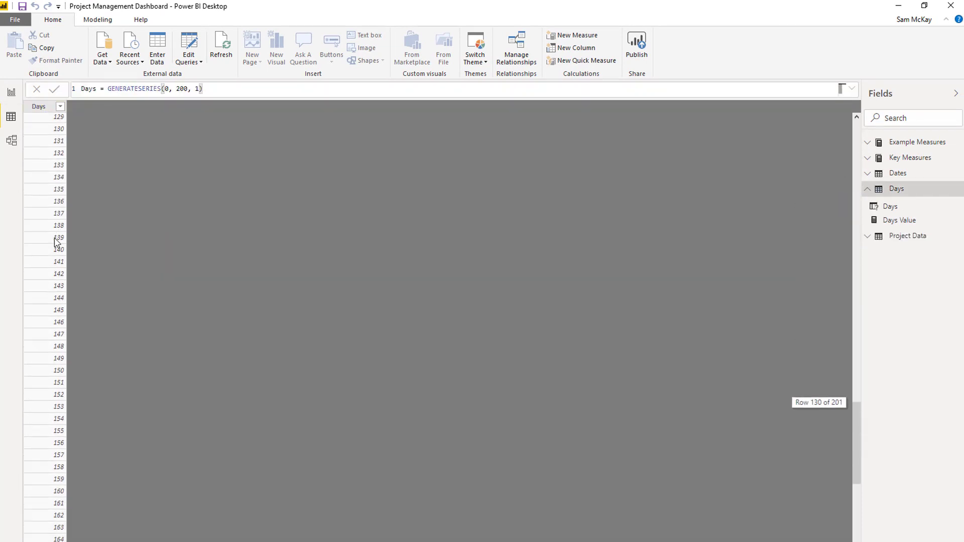
scroll(56, 243, "down", 11)
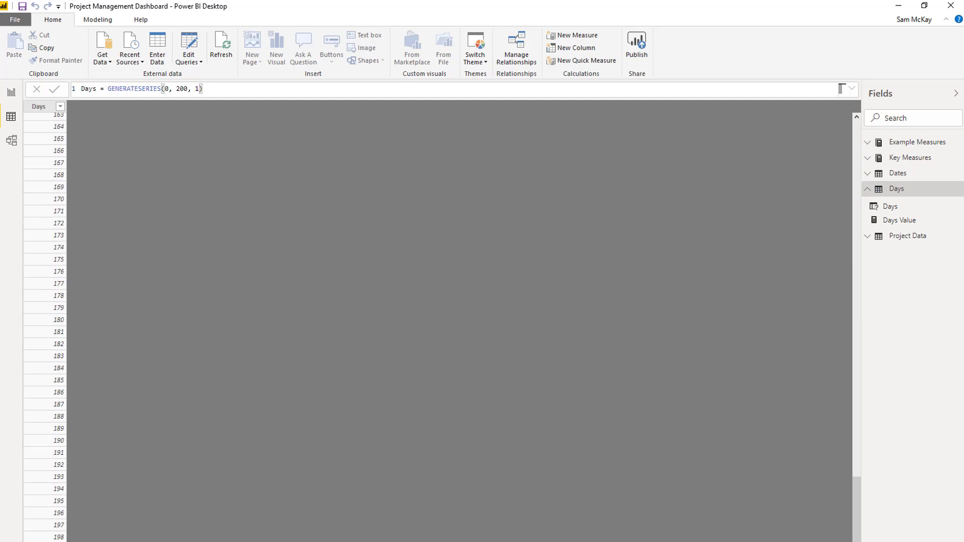
scroll(51, 188, "up", 12)
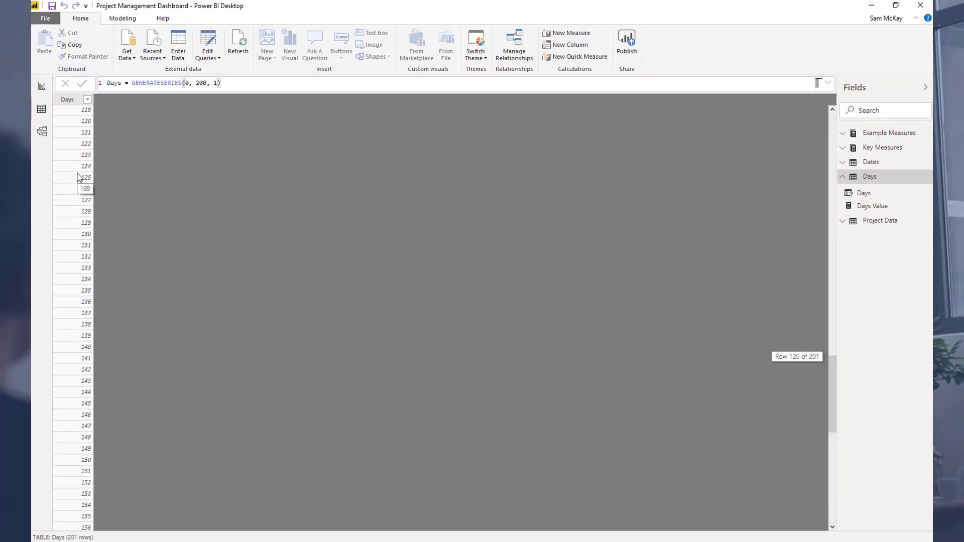
scroll(78, 177, "up", 20)
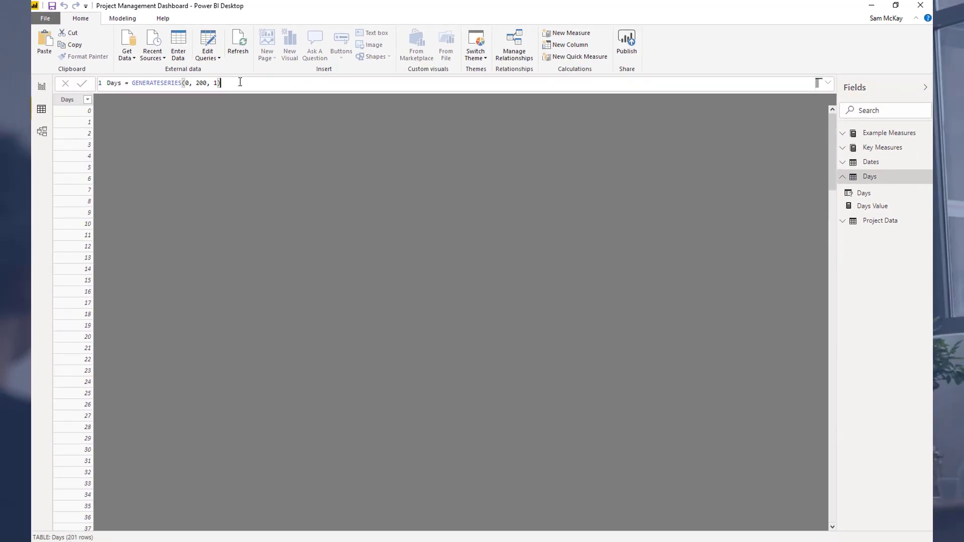
left_click_drag(239, 82, 106, 82)
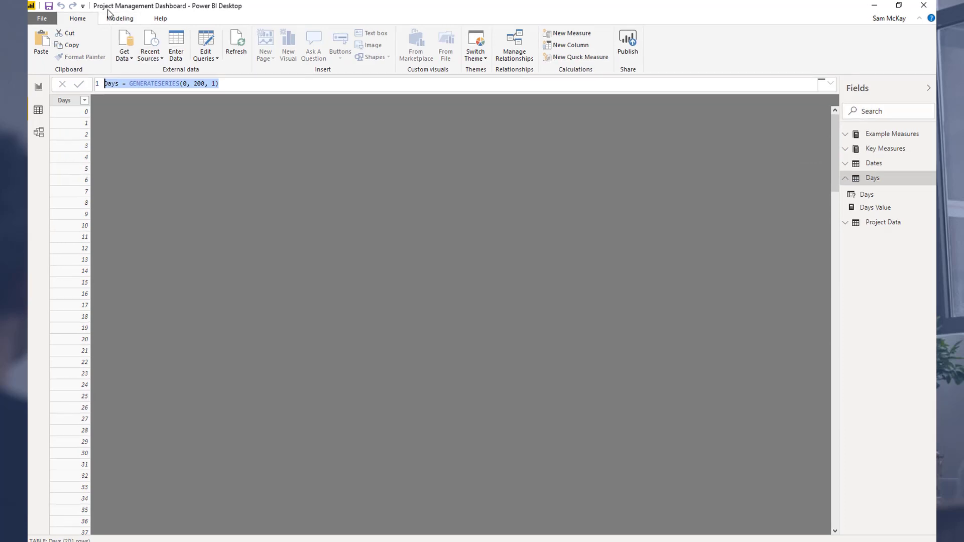
left_click(122, 19)
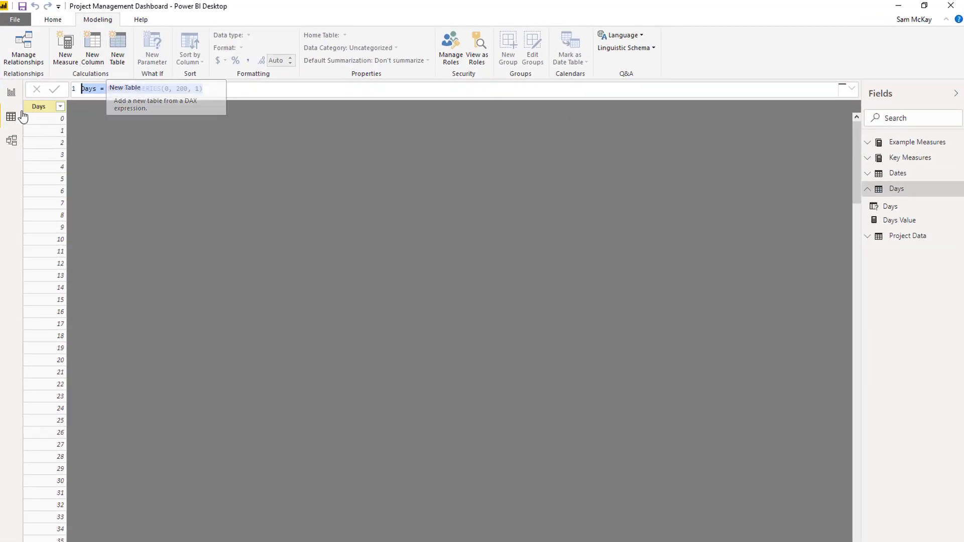
left_click(11, 92)
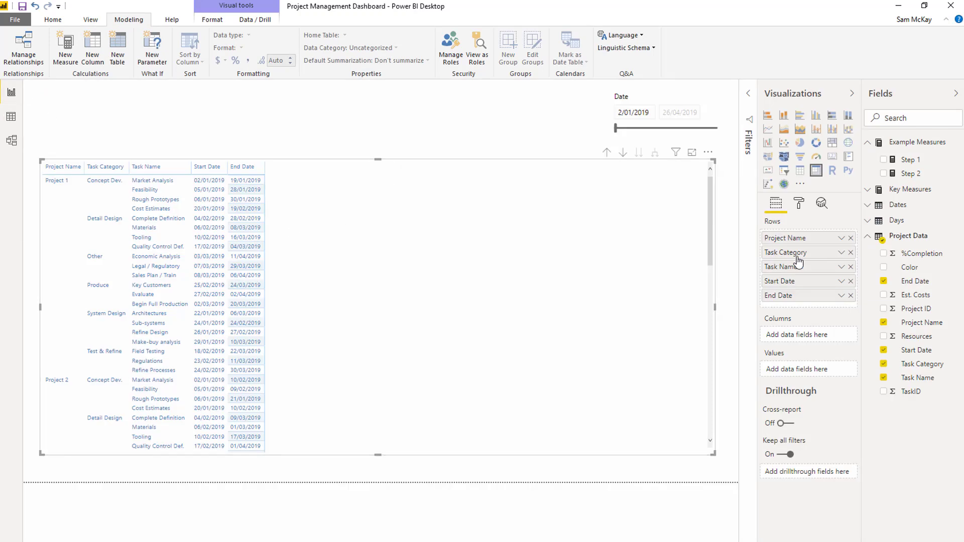
Step: Add the Days field to the matrix Columns, then view the unrelated Days table in Model view
left_click(868, 222)
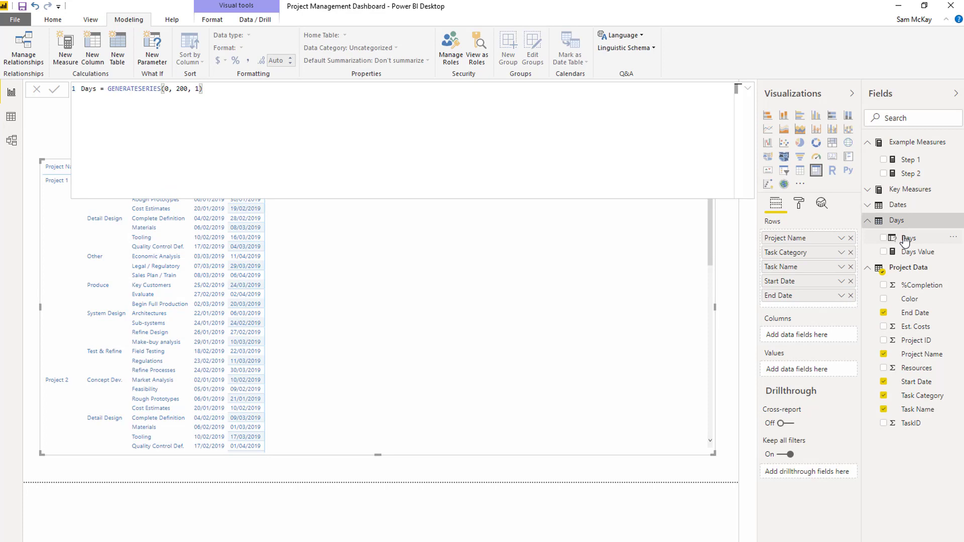
left_click_drag(906, 242, 804, 337)
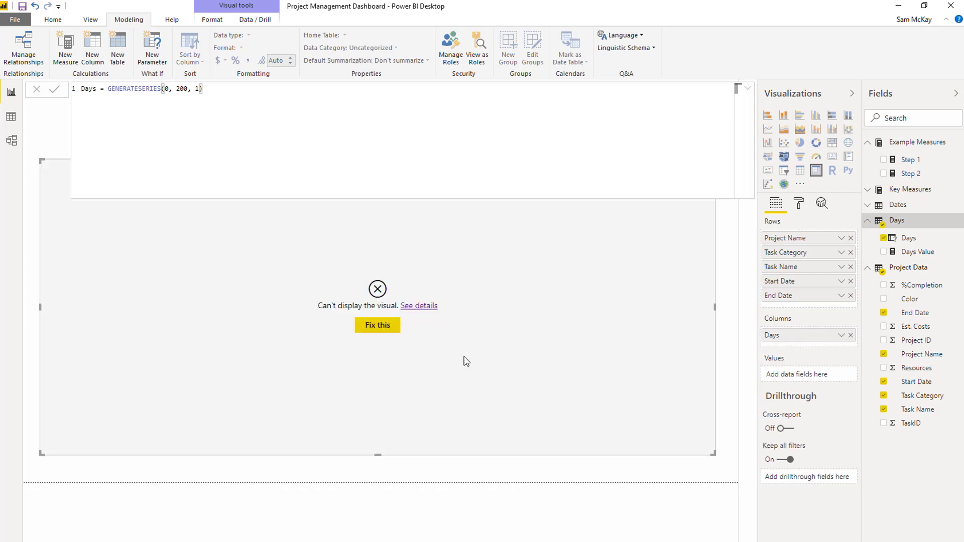
left_click(26, 267)
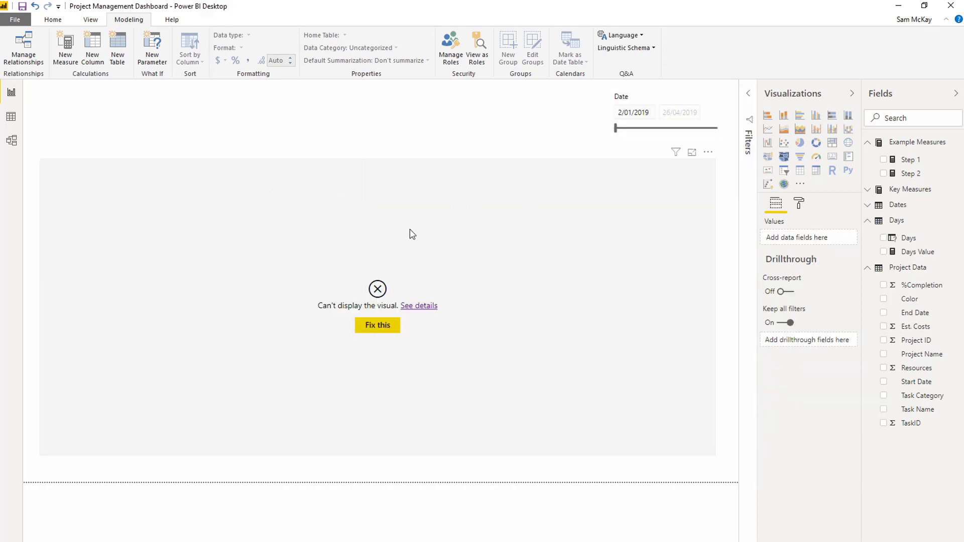
left_click(392, 209)
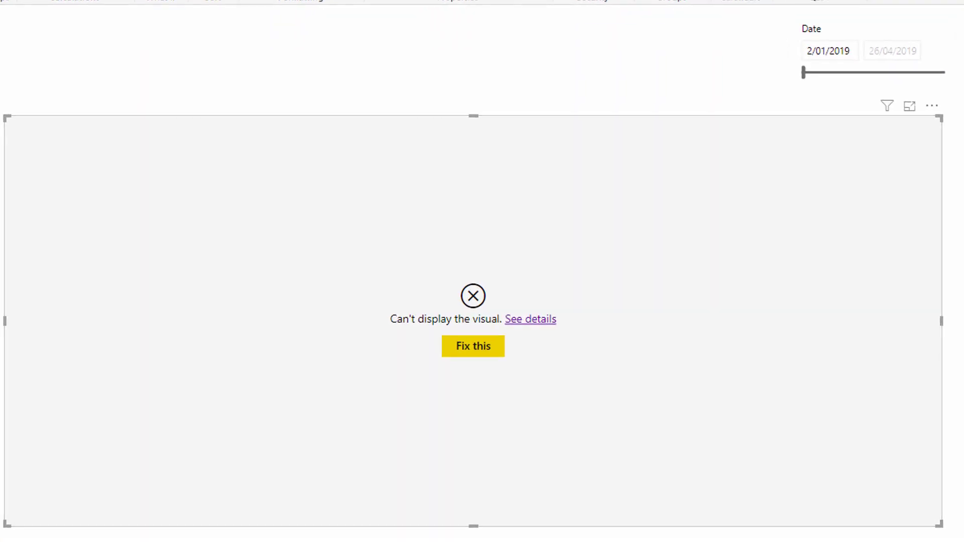
left_click(11, 140)
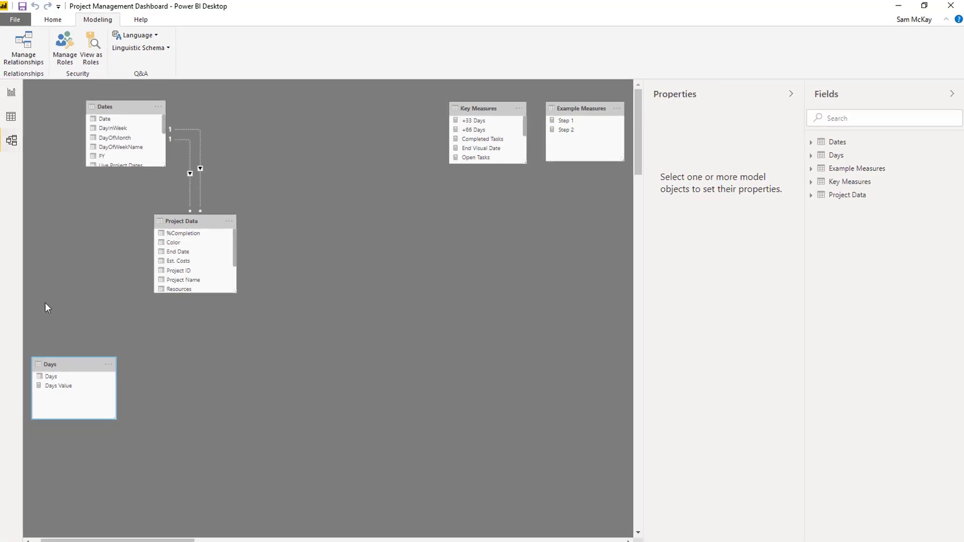
left_click(61, 363)
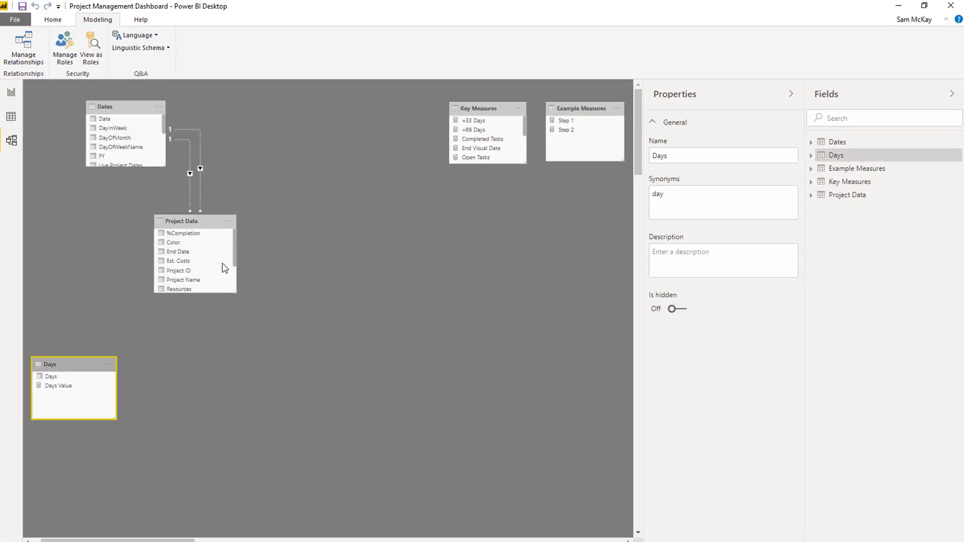
Step: Drag the Step 1 measure from Example Measures into the matrix Values well
left_click(11, 92)
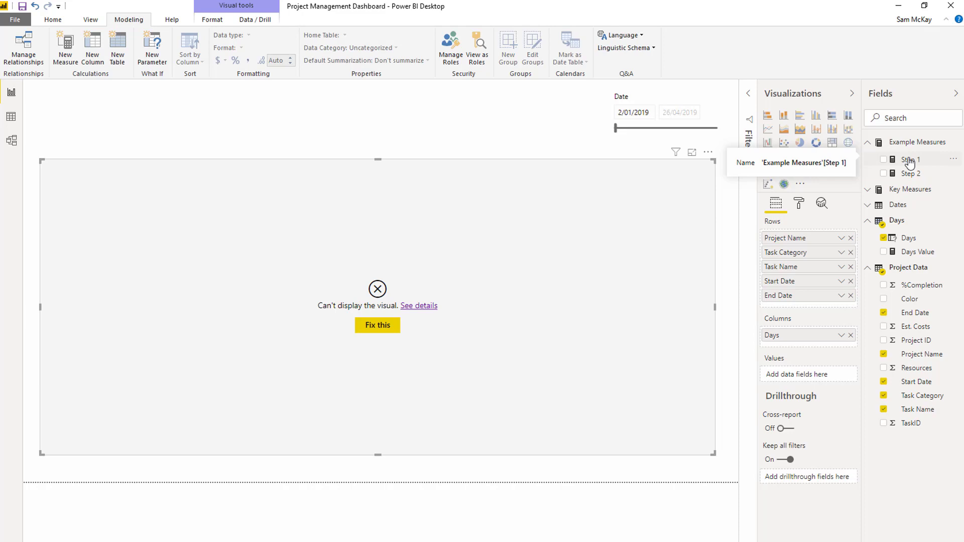
left_click(910, 161)
left_click_drag(910, 161, 822, 381)
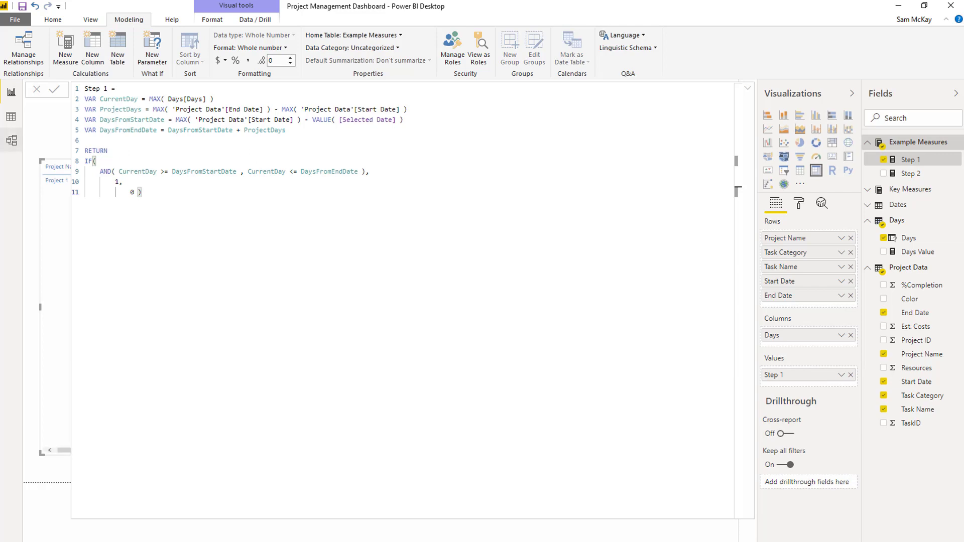
left_click(746, 94)
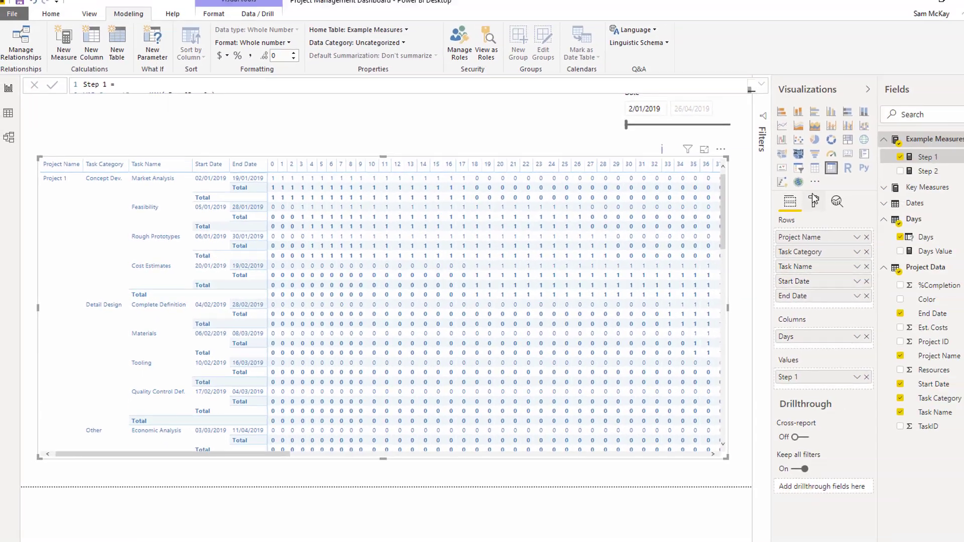
Step: Switch Row subtotals Off in the matrix's Subtotals formatting settings
left_click(801, 205)
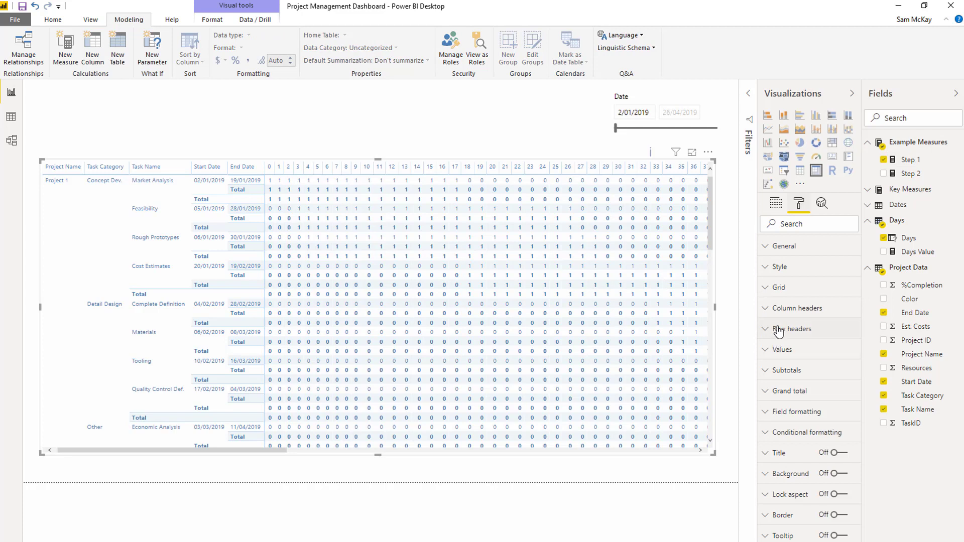
left_click(766, 376)
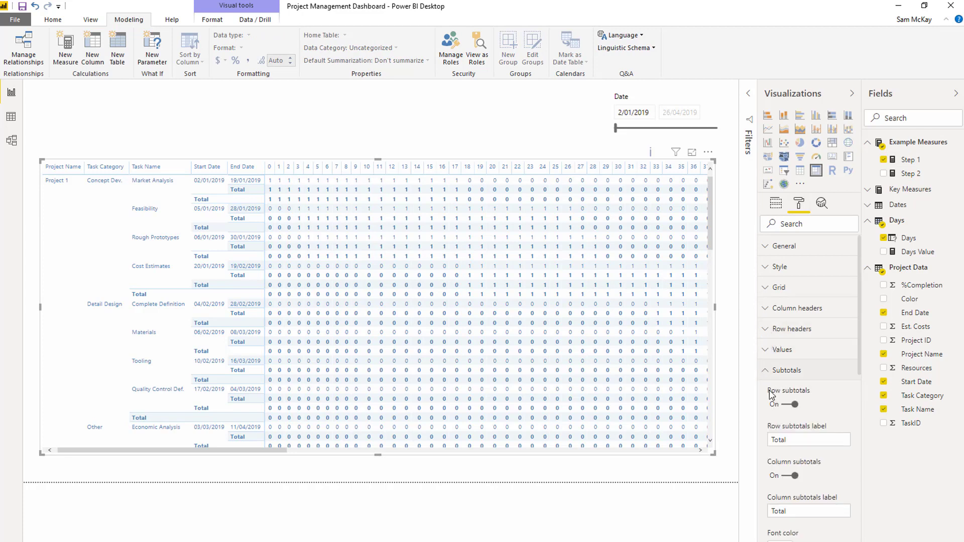
left_click(789, 404)
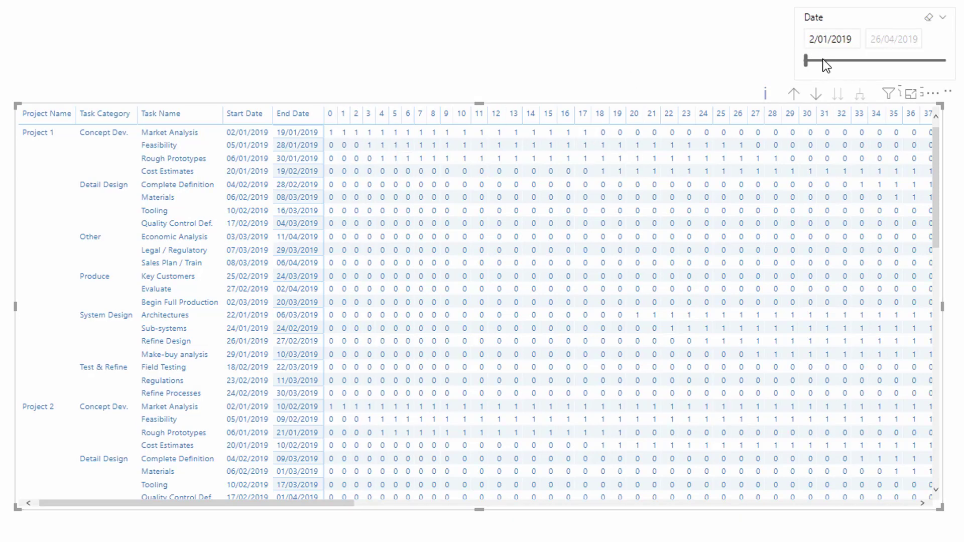
left_click_drag(807, 58, 823, 57)
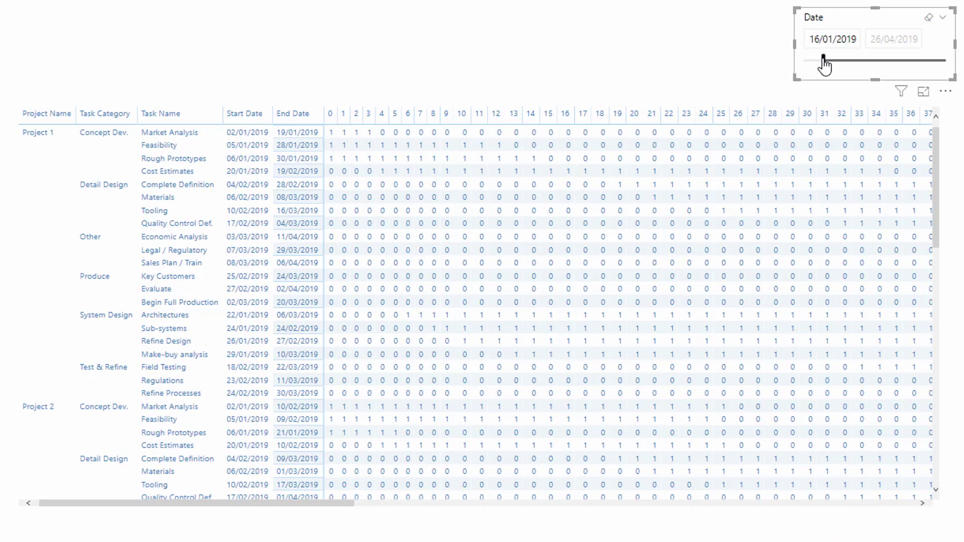
left_click_drag(824, 62, 766, 65)
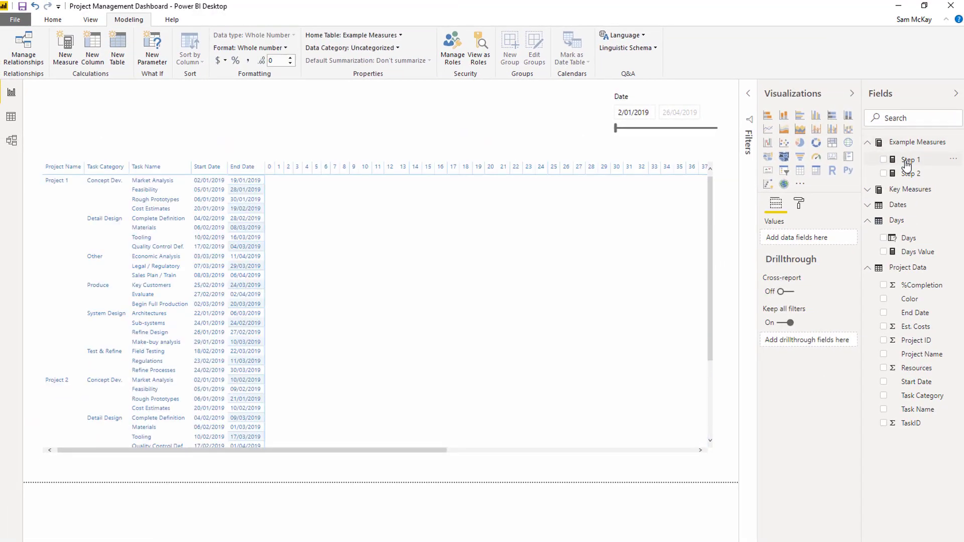
Step: Open the Step 1 formula and highlight the CurrentDay expression MAX( Days[Days] )
left_click(907, 161)
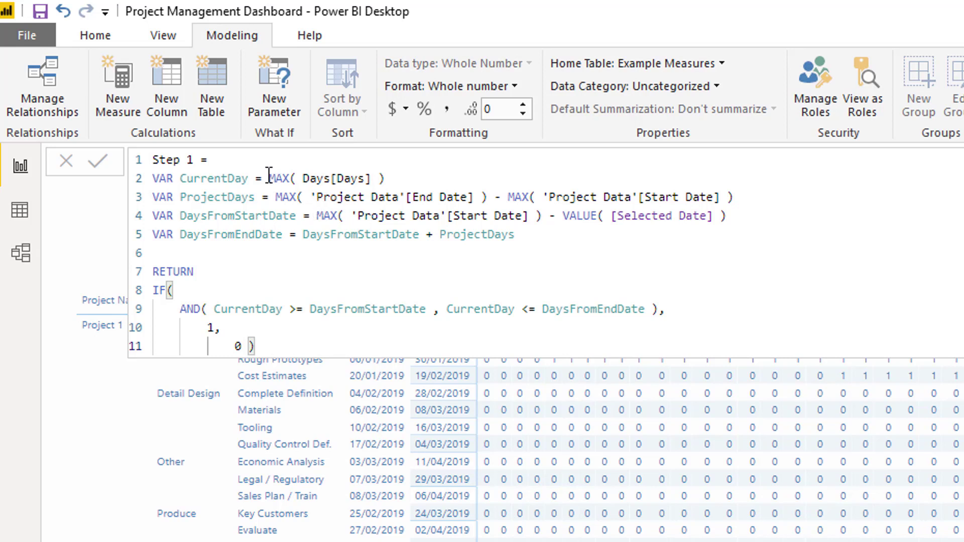
left_click_drag(268, 179, 400, 179)
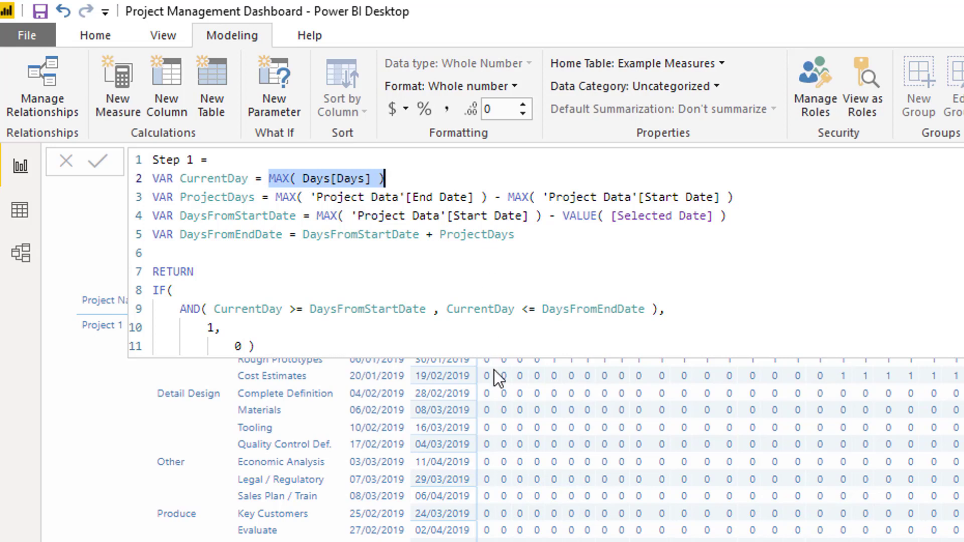
mouse_move(496, 380)
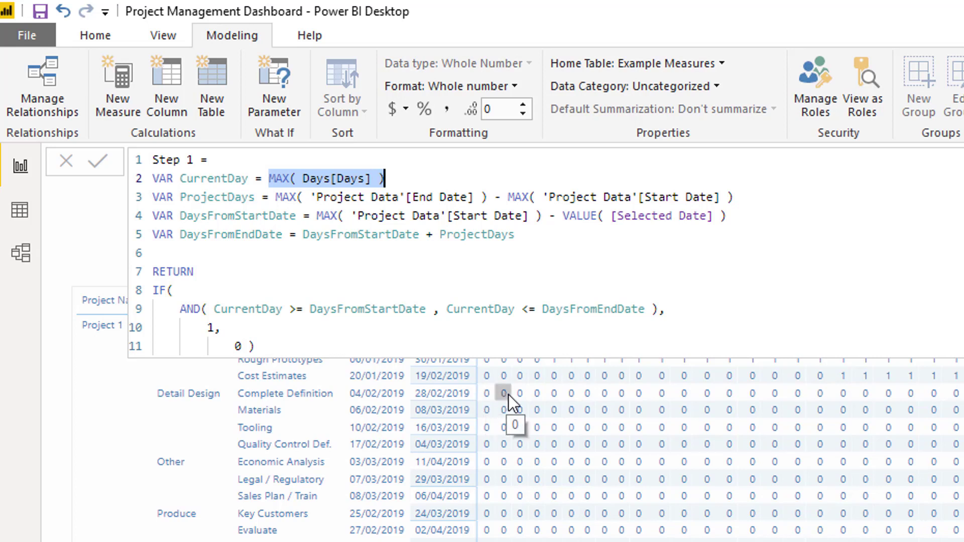
left_click(269, 178)
left_click_drag(268, 179, 405, 181)
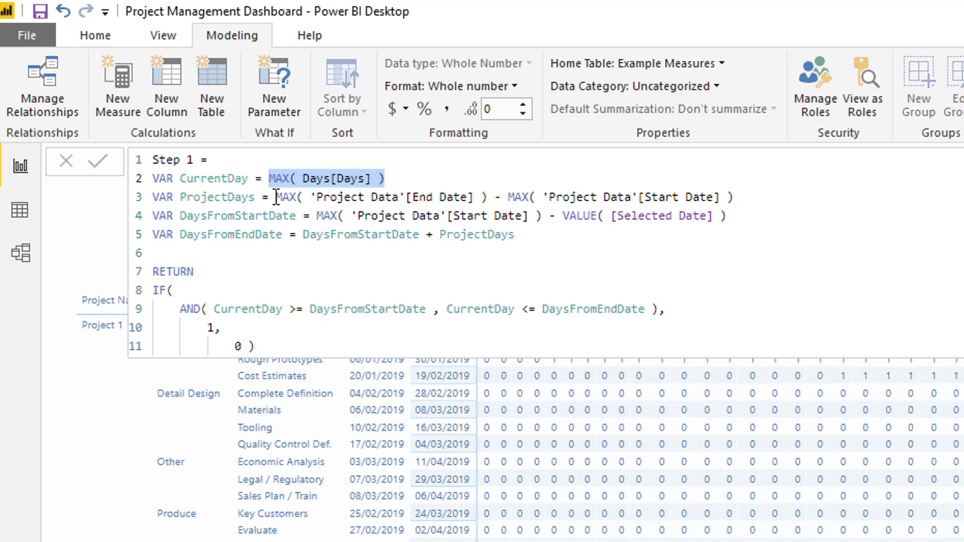
Step: Highlight the ProjectDays, latest start date, VALUE( [Selected Date] ), DaysFromStartDate and DaysFromEndDate parts
left_click_drag(254, 197, 177, 199)
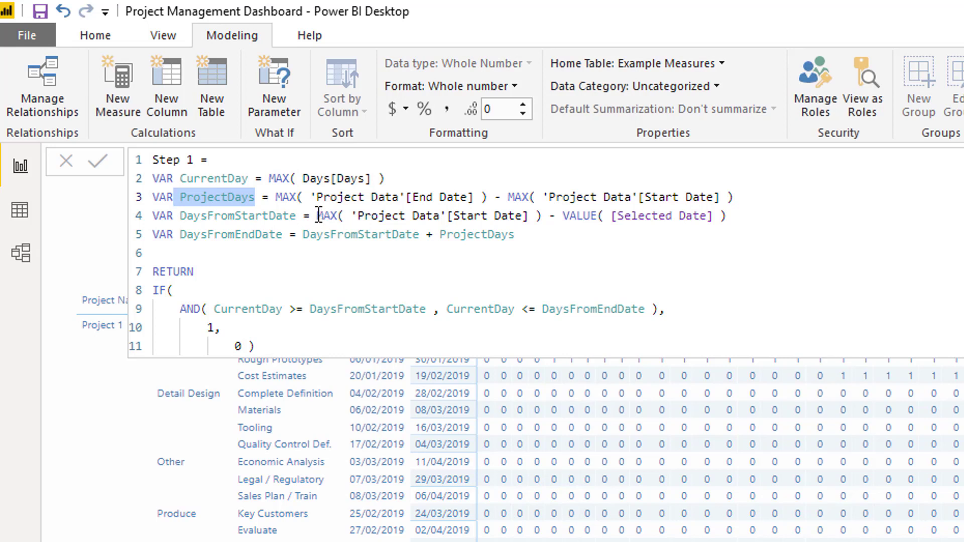
left_click_drag(318, 216, 553, 216)
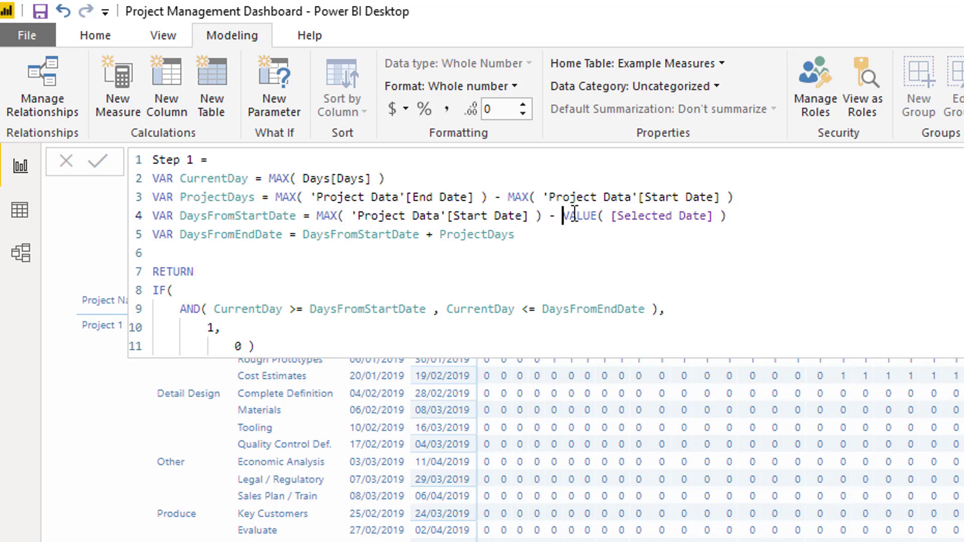
left_click_drag(574, 214, 772, 225)
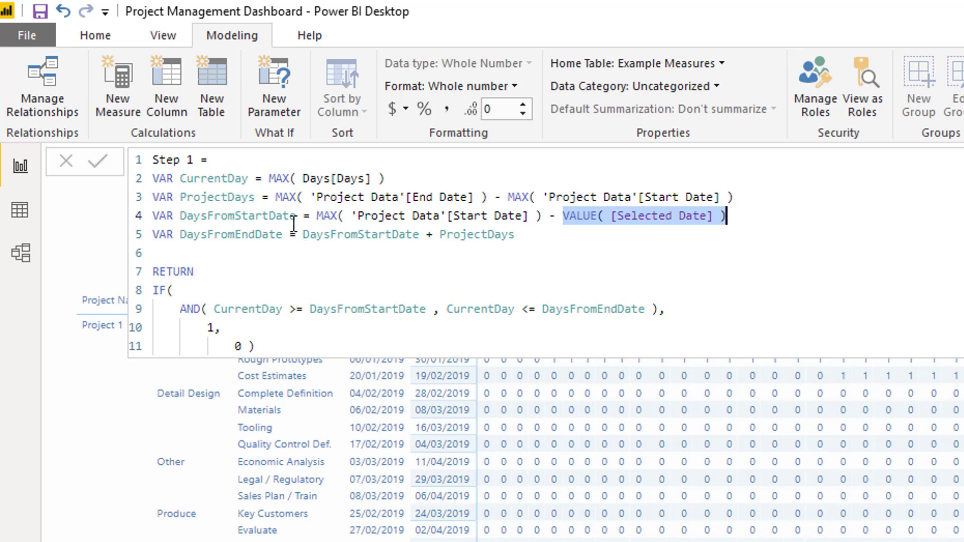
left_click_drag(187, 215, 257, 221)
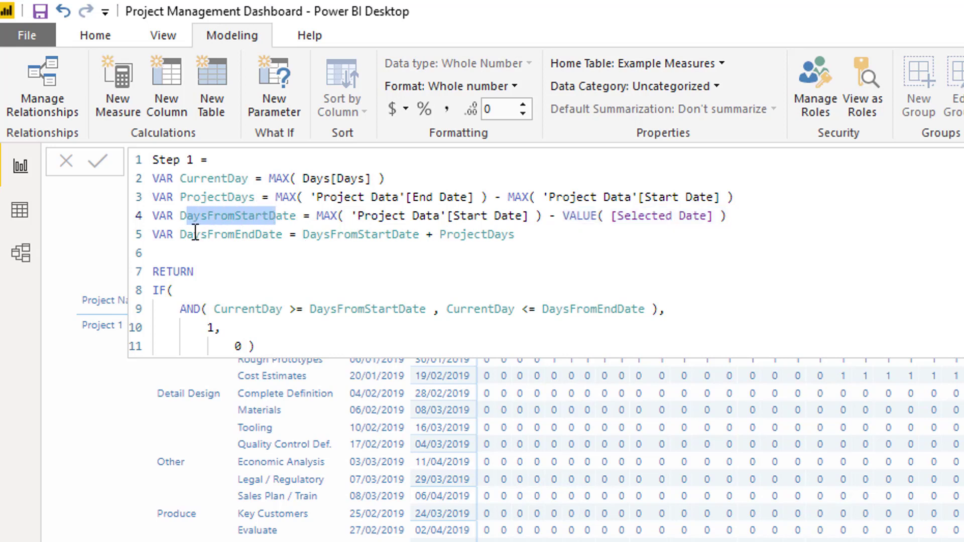
left_click_drag(194, 235, 515, 234)
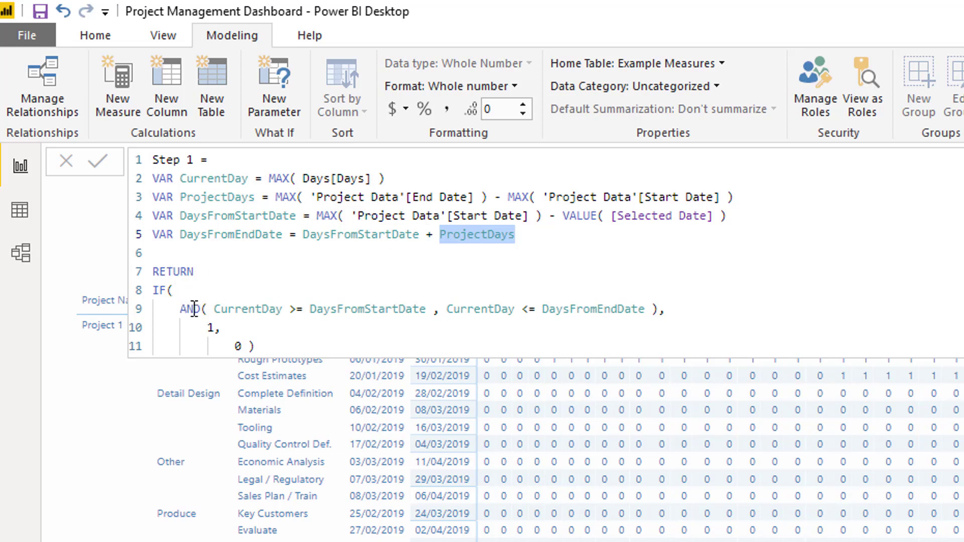
left_click_drag(214, 309, 284, 313)
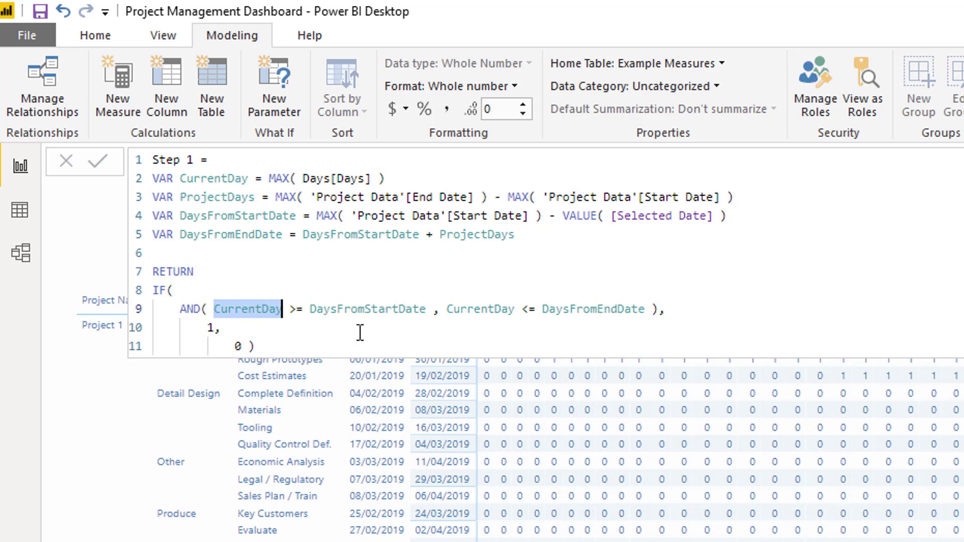
left_click_drag(183, 179, 256, 178)
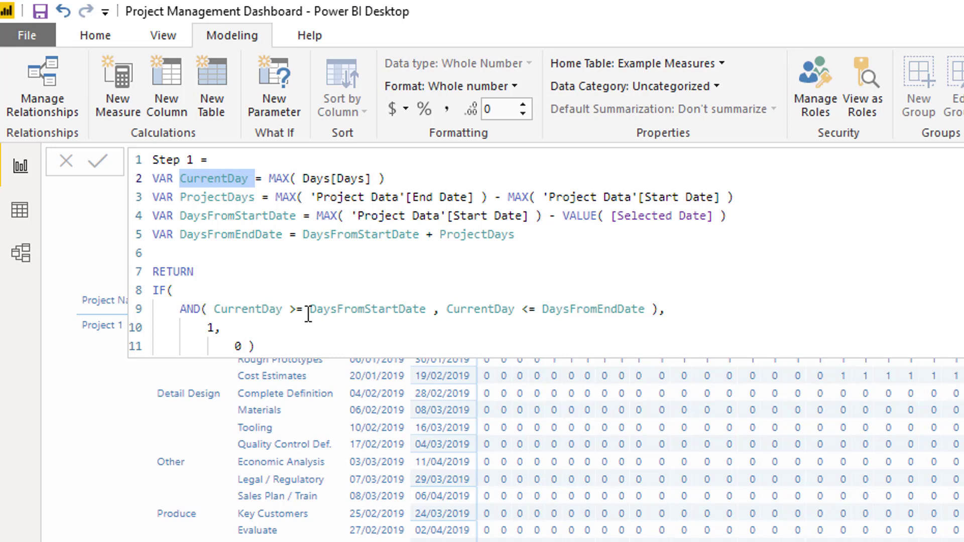
left_click_drag(311, 309, 427, 310)
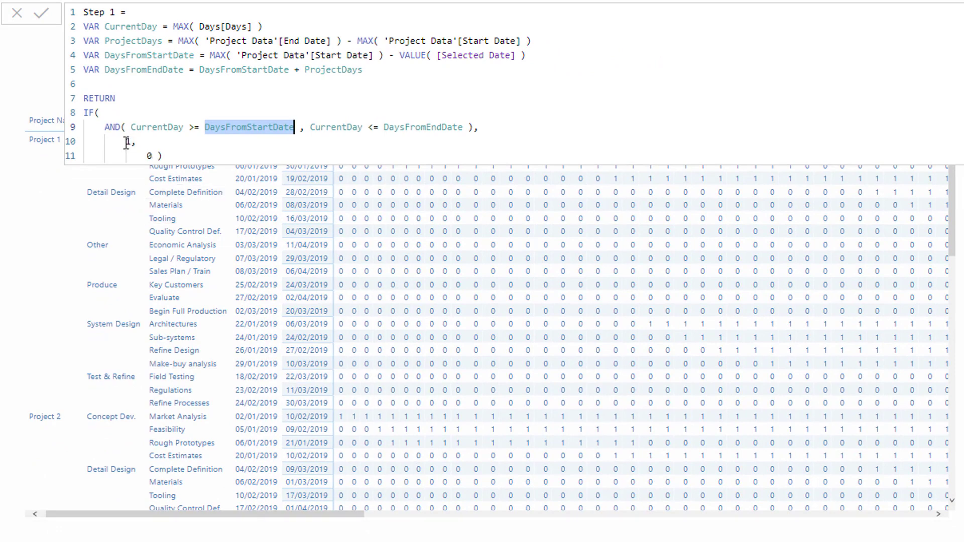
left_click_drag(127, 143, 178, 150)
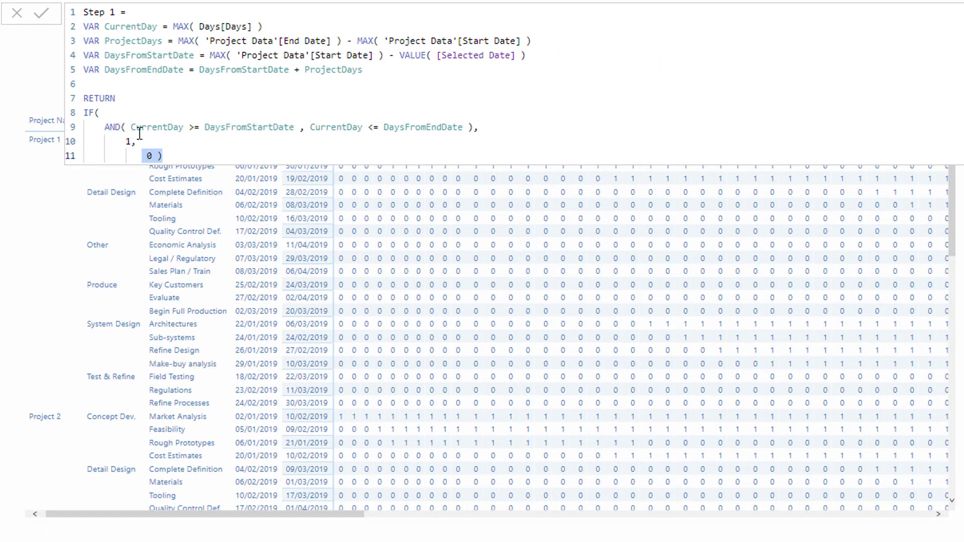
left_click(40, 73)
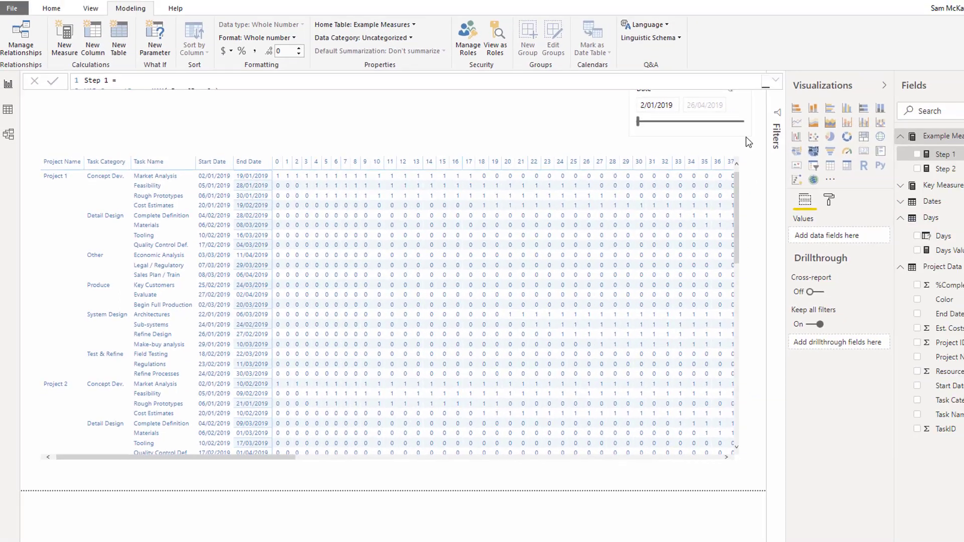
Step: Open Conditional formatting > Background color for the Step 1 values in the Gantt matrix
left_click(744, 181)
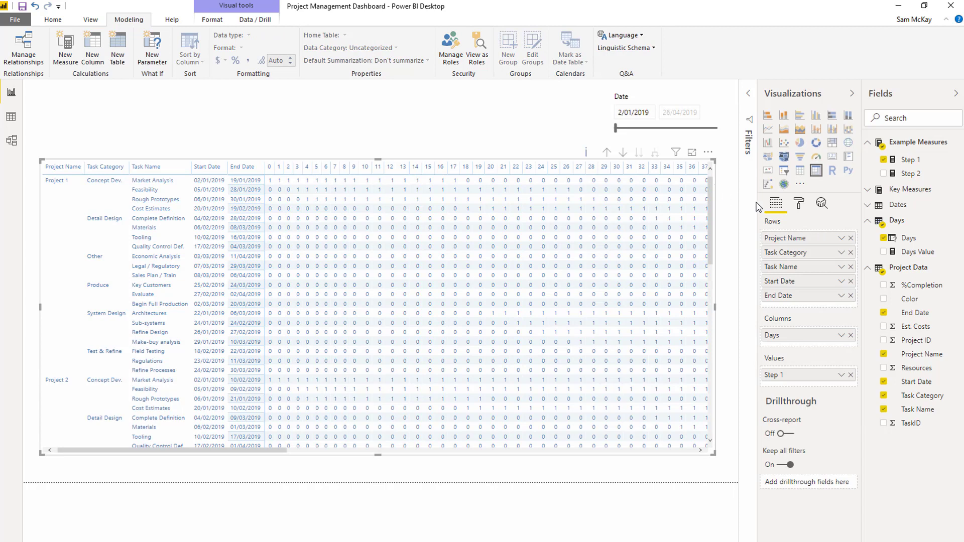
left_click(799, 205)
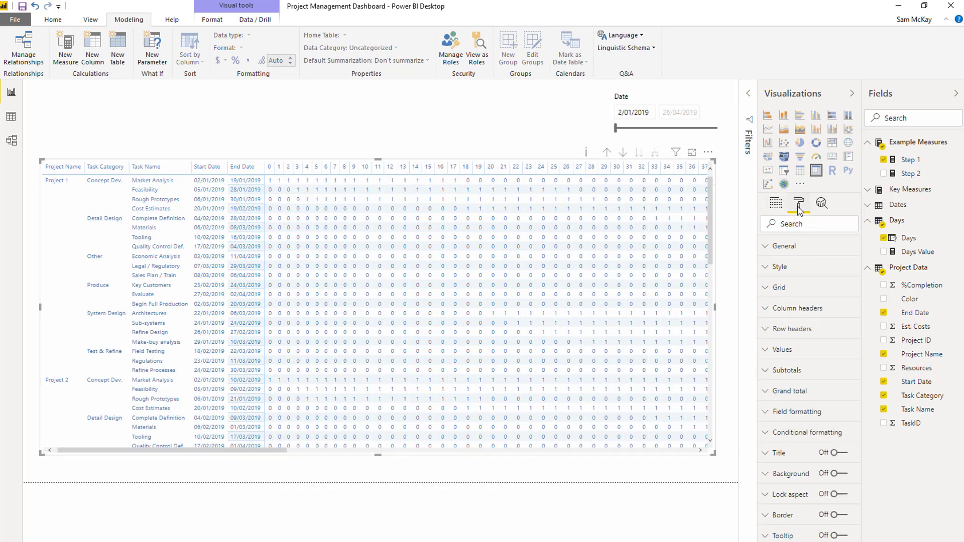
left_click(776, 203)
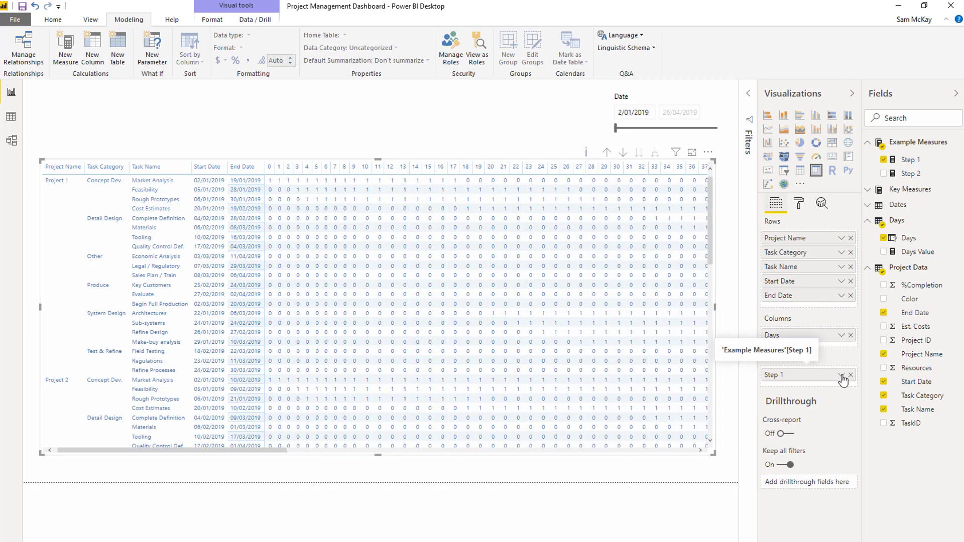
left_click(842, 376)
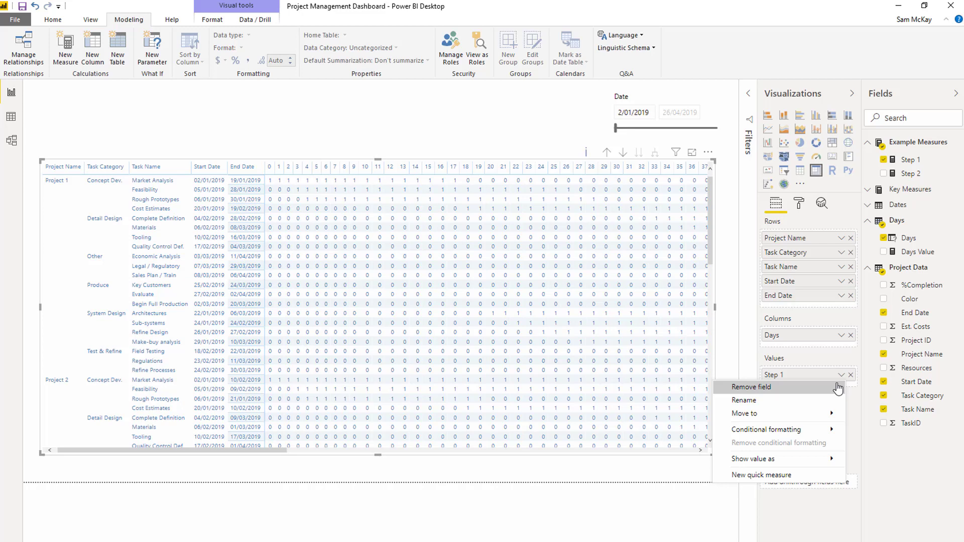
mouse_move(782, 432)
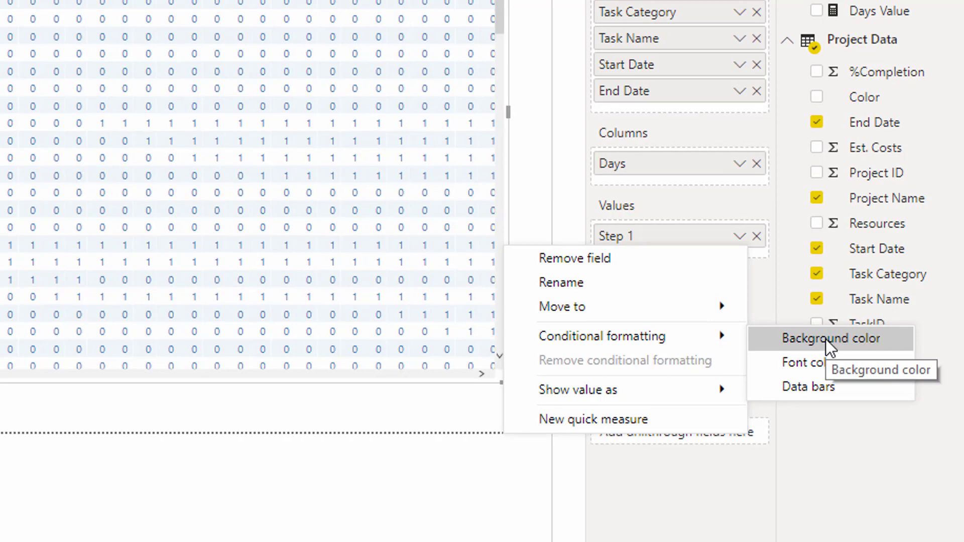
left_click(825, 338)
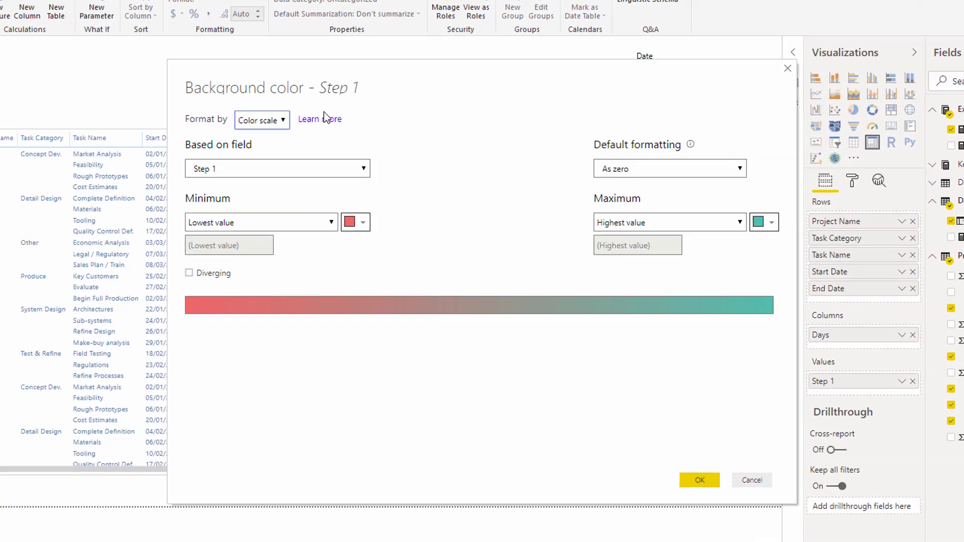
Step: Format the background color by rules on Step 1, shading cells equal to 1 gold
left_click(213, 80)
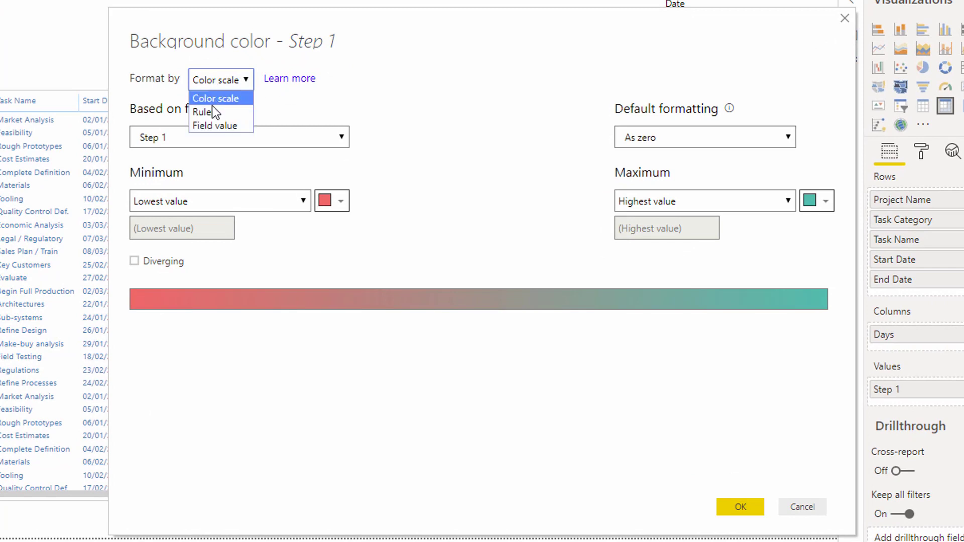
left_click(213, 107)
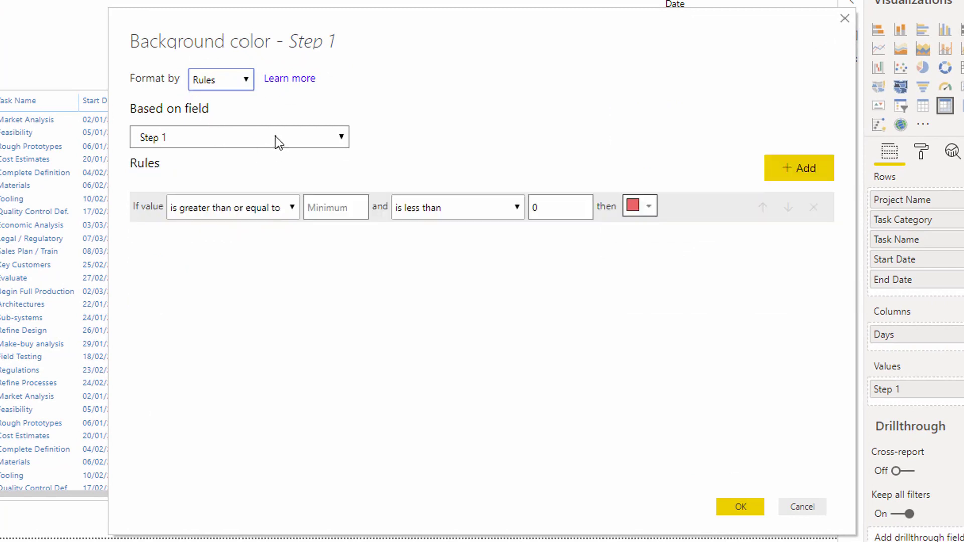
left_click(227, 205)
left_click(208, 254)
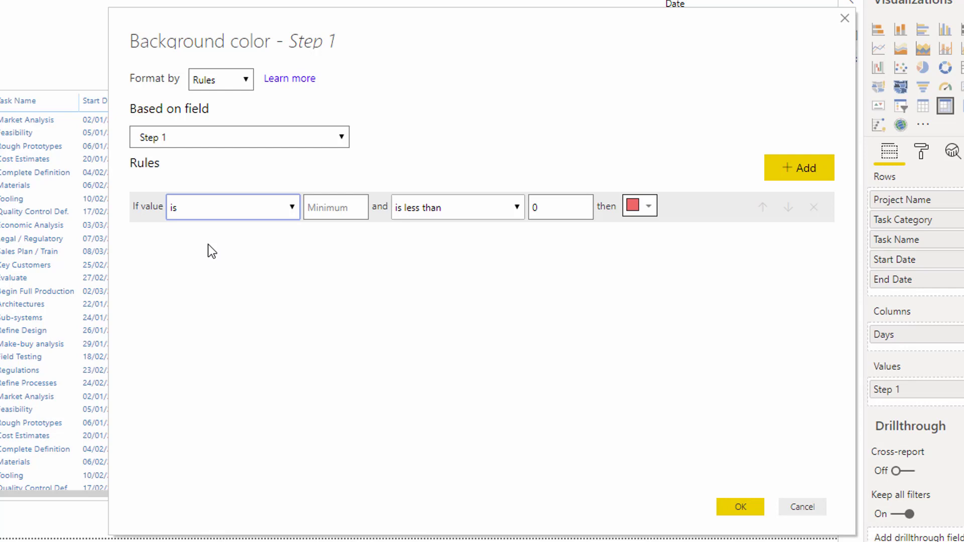
left_click(292, 138)
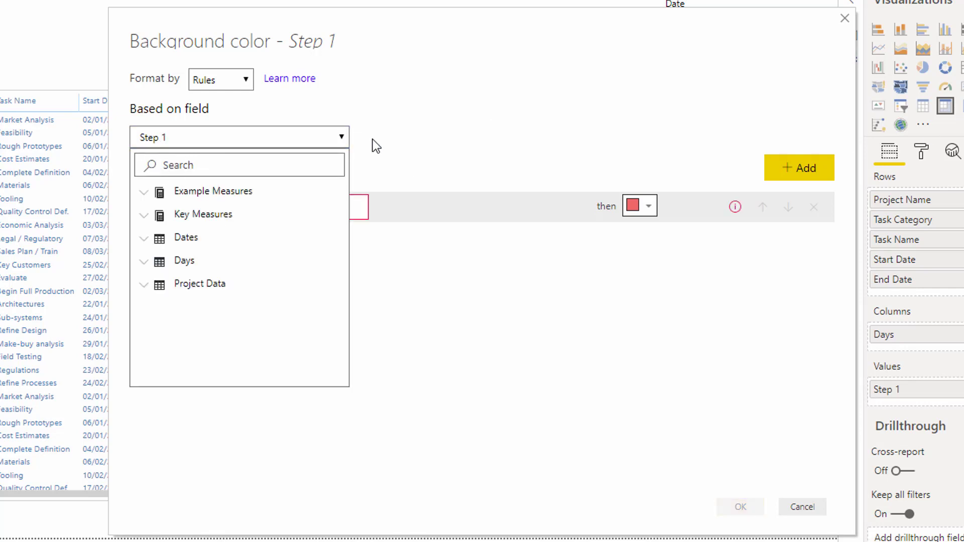
left_click(344, 139)
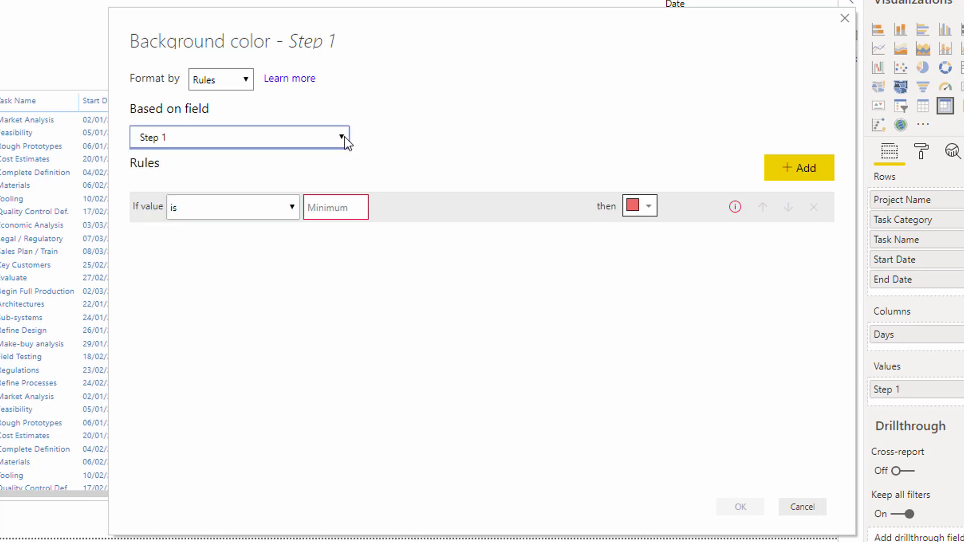
left_click(324, 213)
type("1")
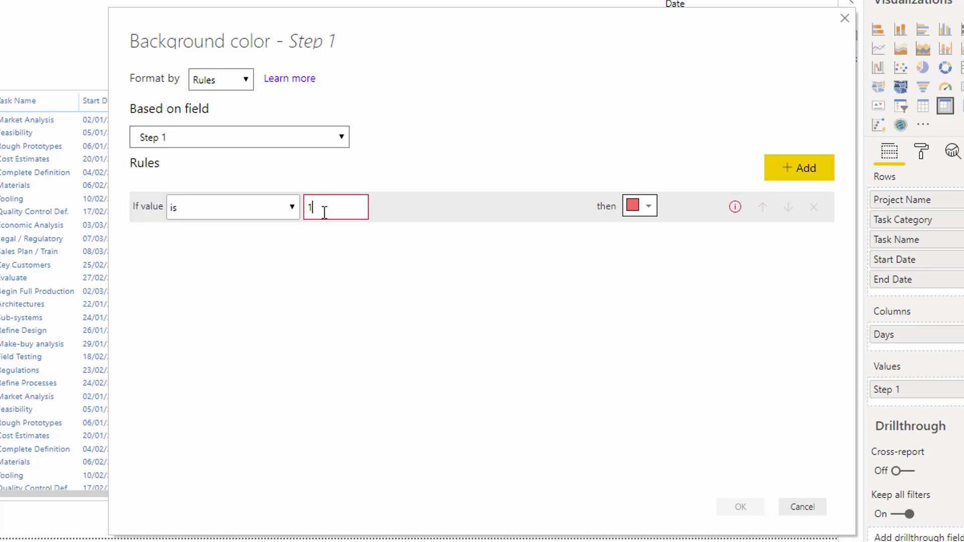
left_click(639, 206)
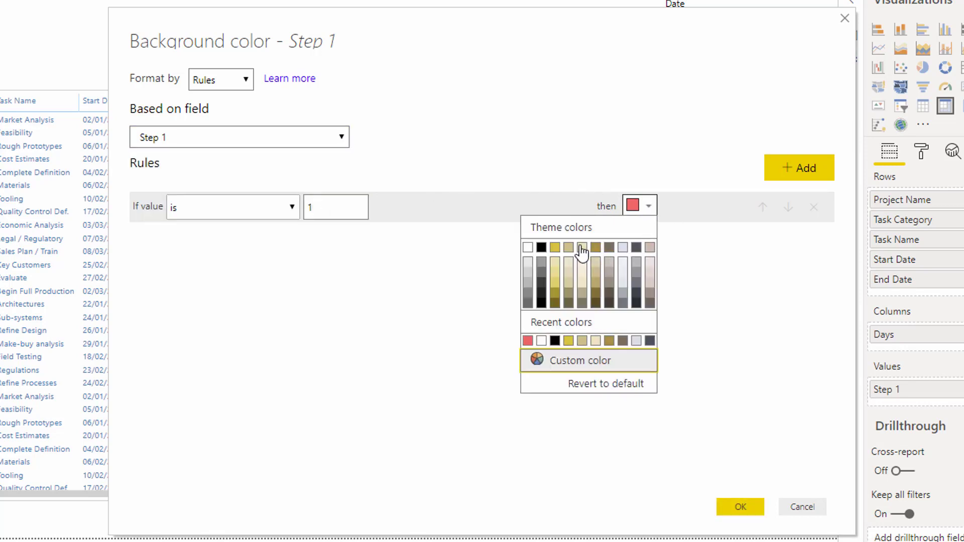
left_click(555, 247)
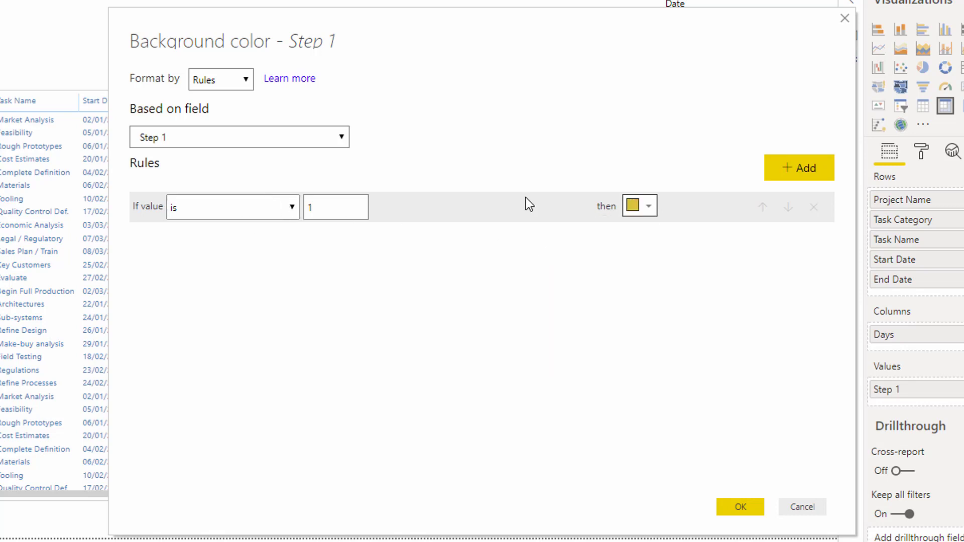
Step: Add a second rule shading cells equal to 0 light beige, and apply both rules
left_click(801, 168)
left_click(269, 240)
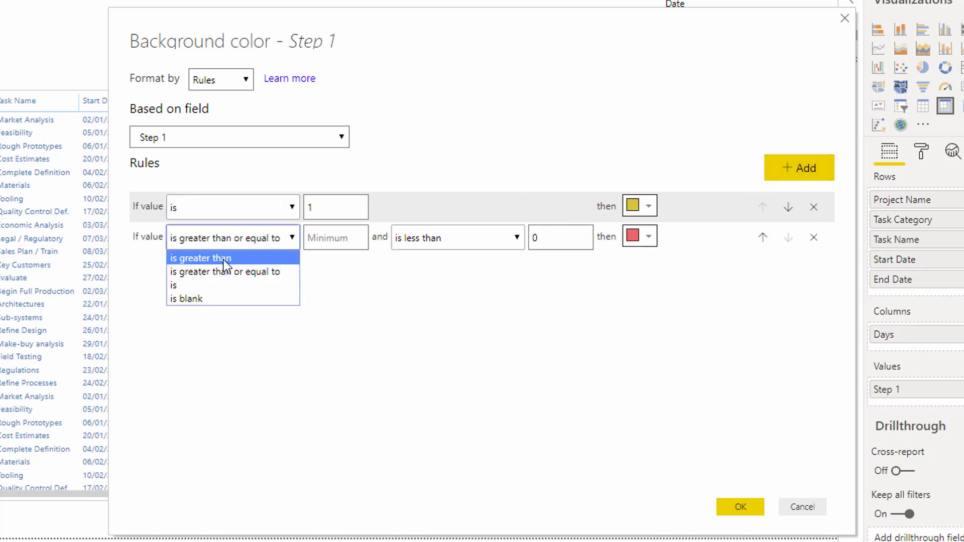
left_click(226, 285)
left_click(331, 238)
type("0")
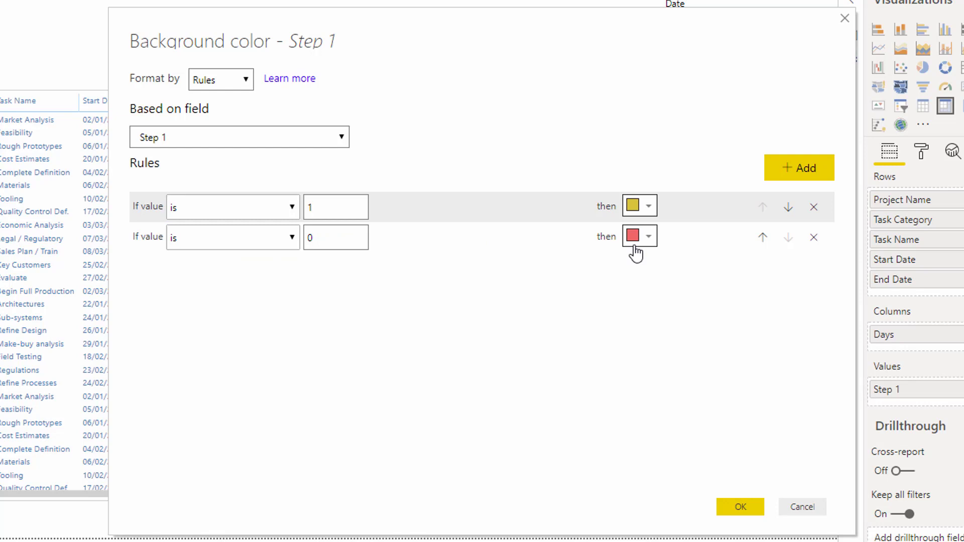
left_click(648, 240)
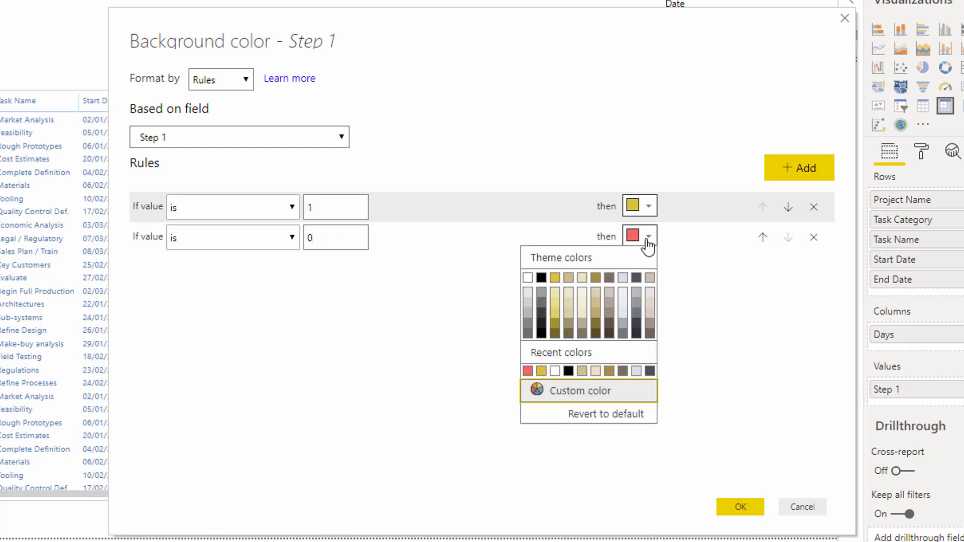
left_click(583, 277)
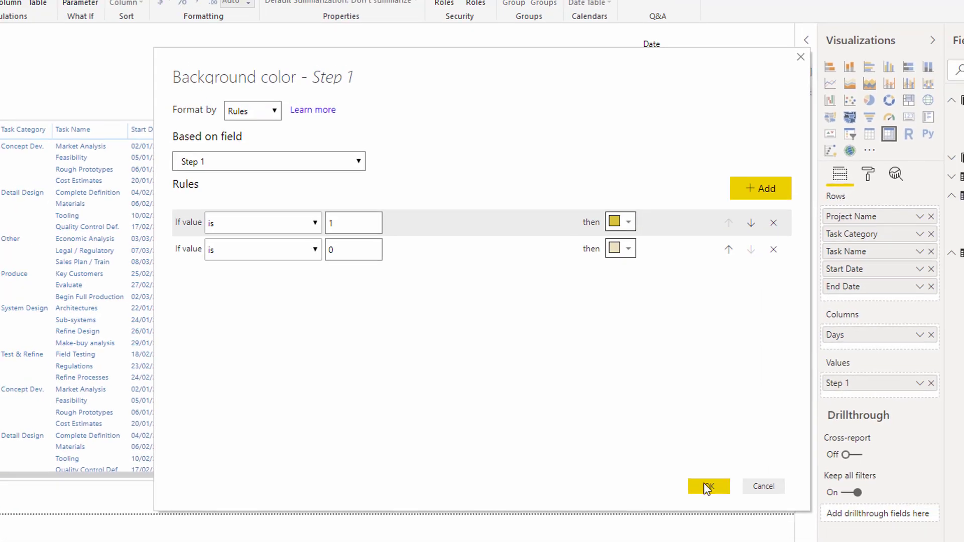
left_click(740, 507)
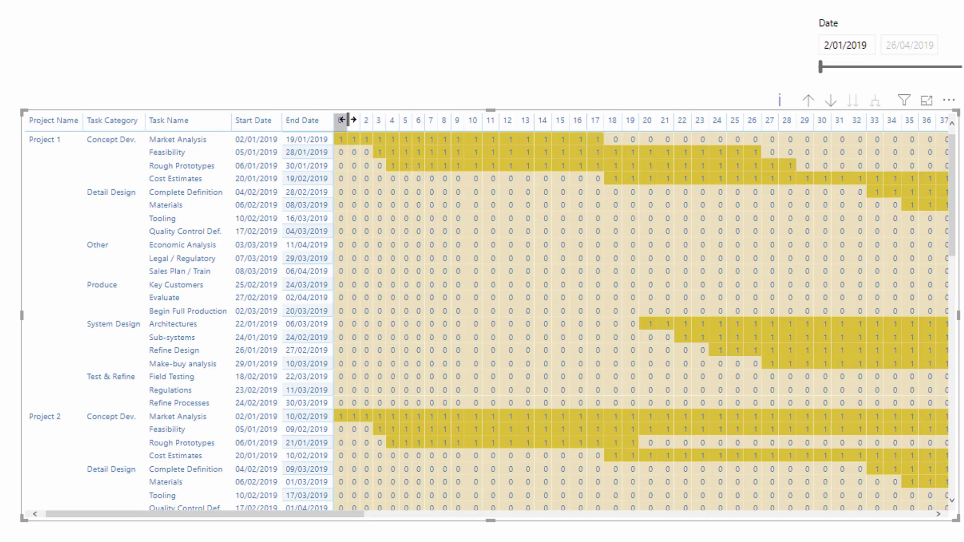
Step: Shrink the day 0 and day 1 columns so day columns through 38 fit beside the task dates
left_click_drag(345, 120, 335, 124)
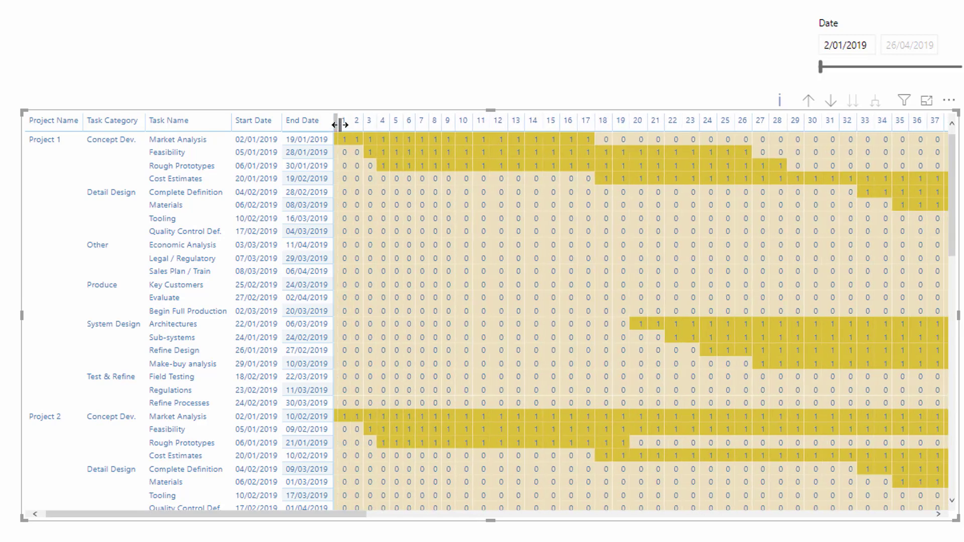
left_click_drag(350, 120, 339, 125)
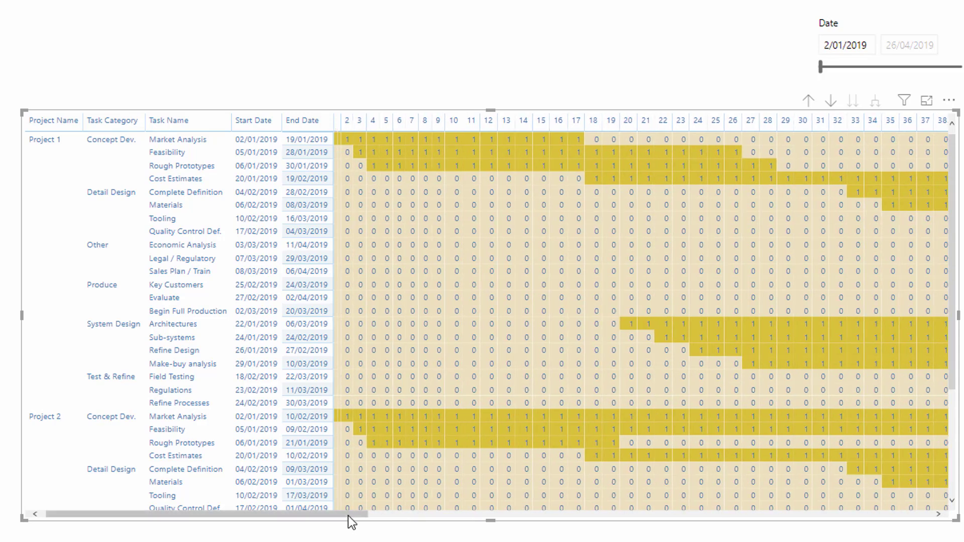
left_click_drag(352, 514, 646, 514)
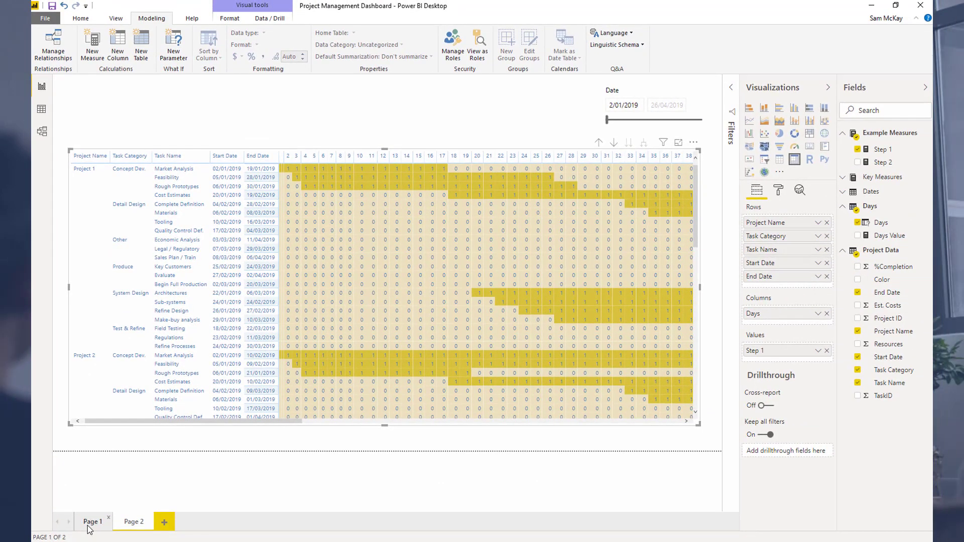
Step: Go to Page 1, showing the finished Project Management Insights Gantt dashboard
left_click(90, 523)
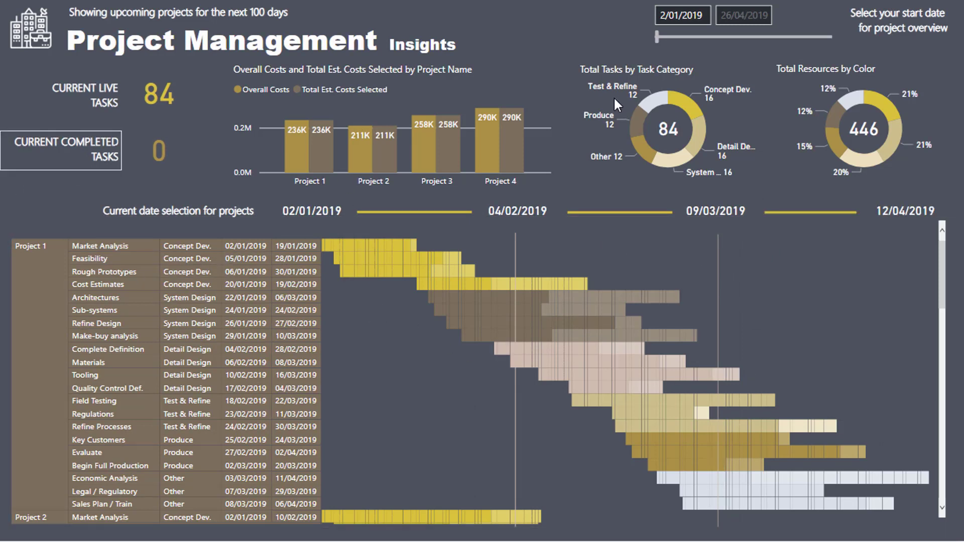
mouse_move(618, 95)
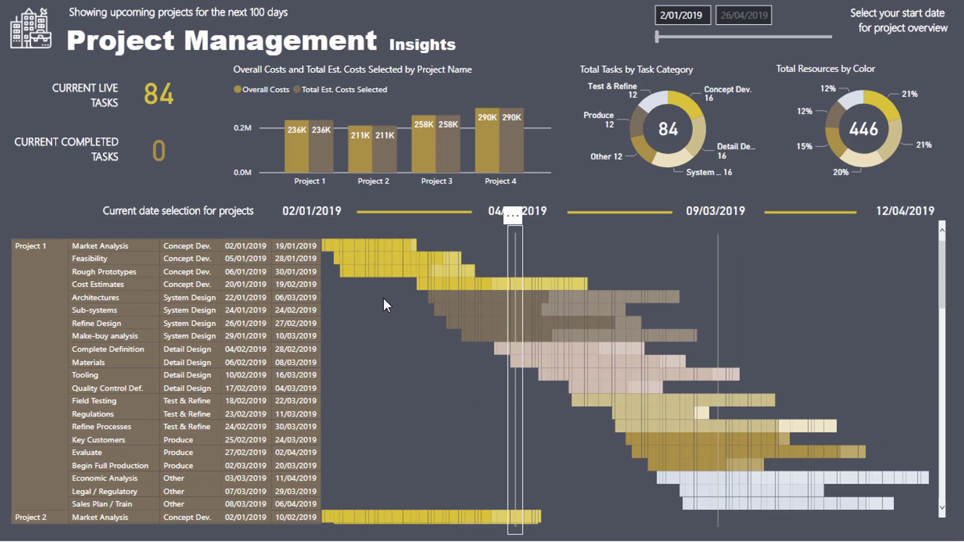
mouse_move(433, 292)
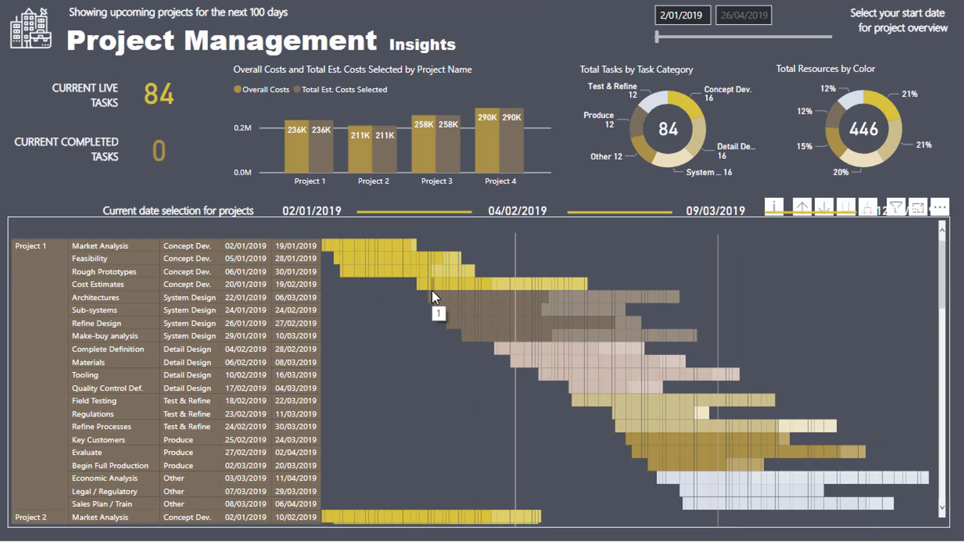